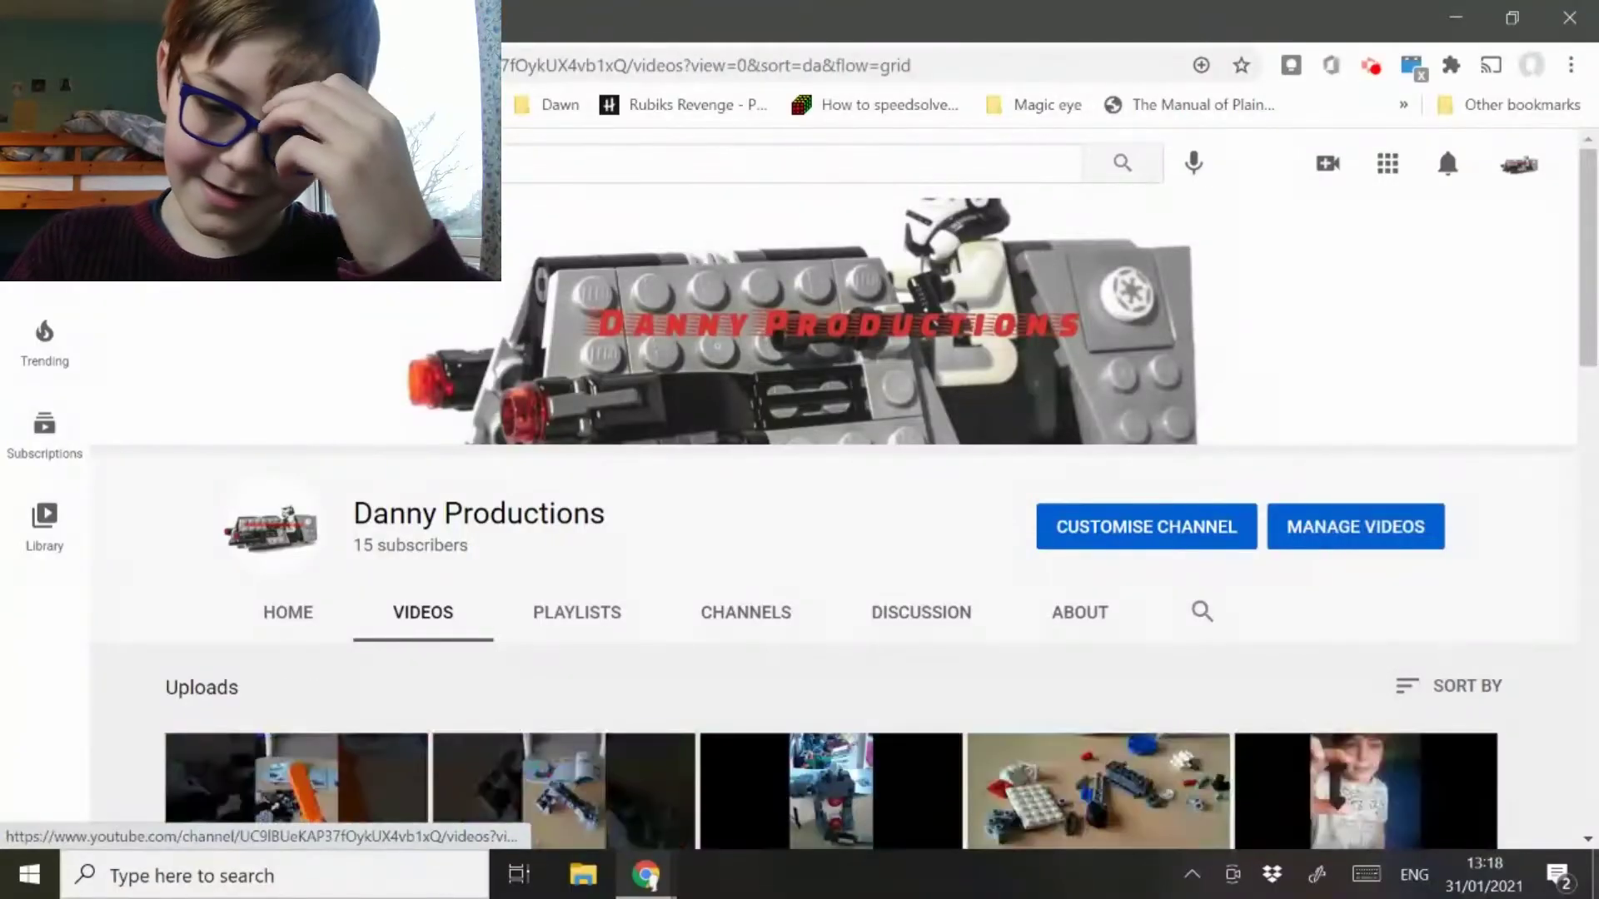
scroll(800, 501, "down", 2)
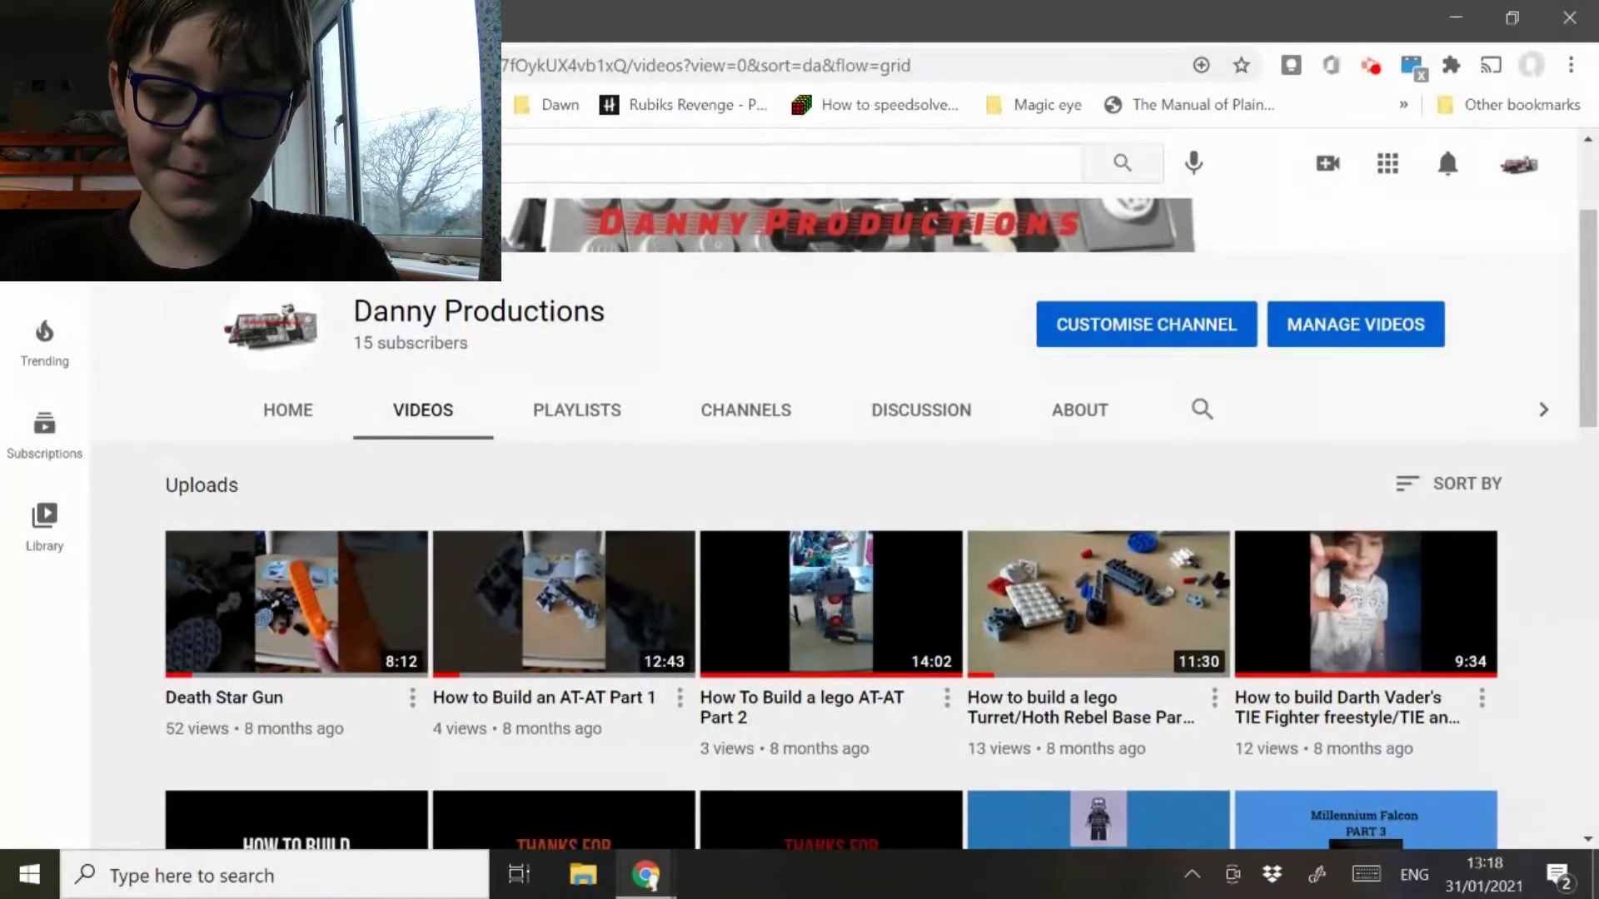
Sort the channel's uploads by Most popular, then by oldest first
left_click(1424, 484)
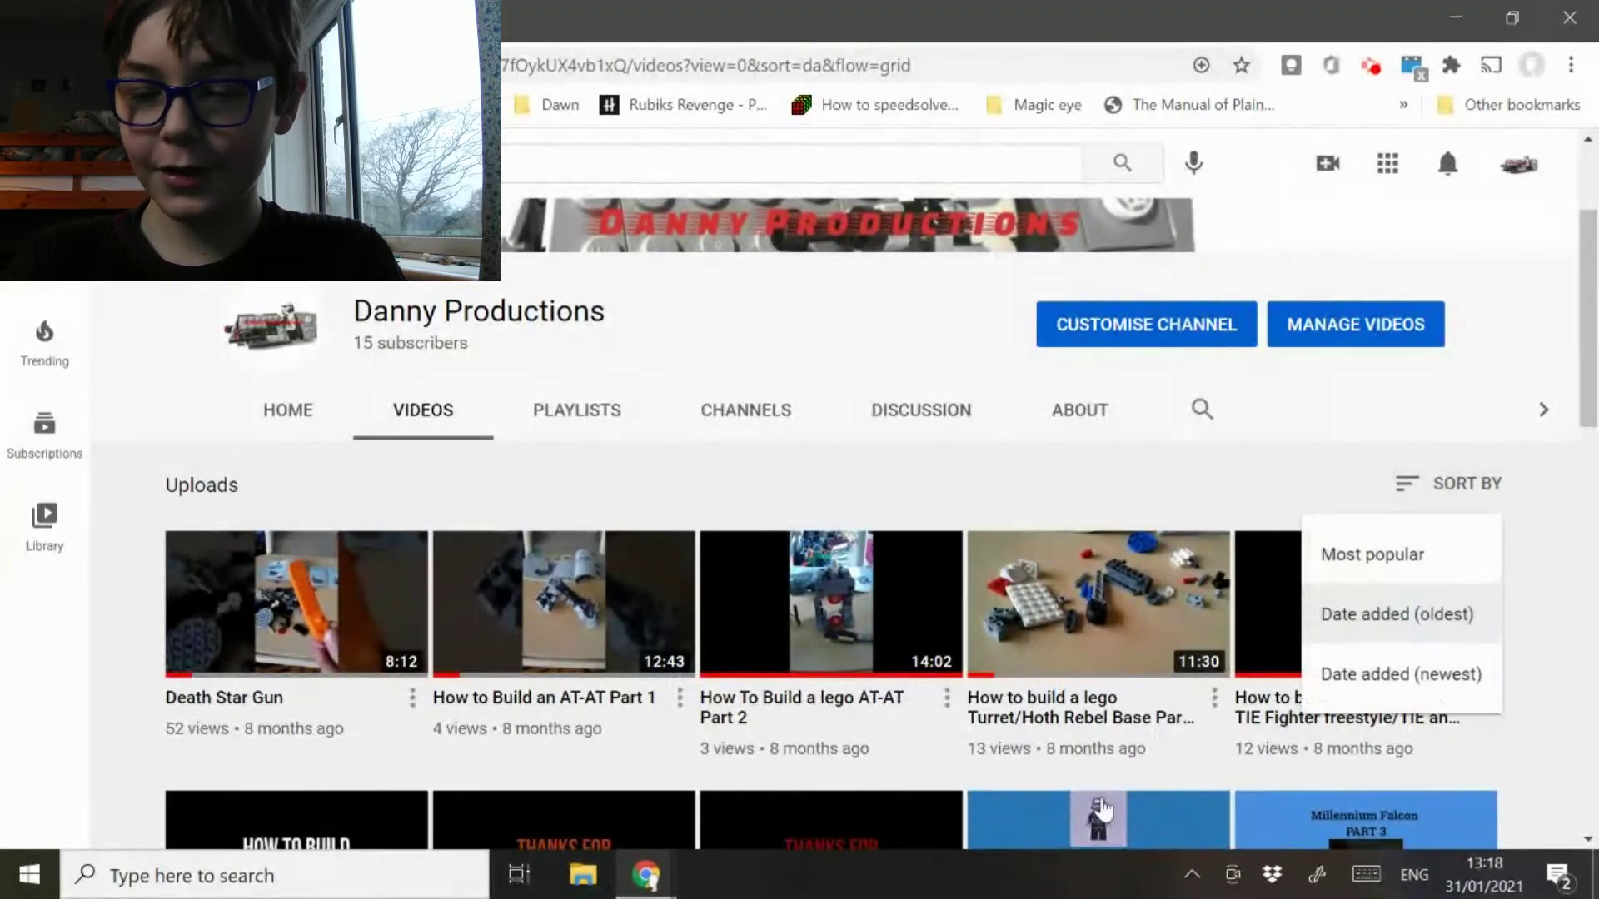
left_click(1387, 553)
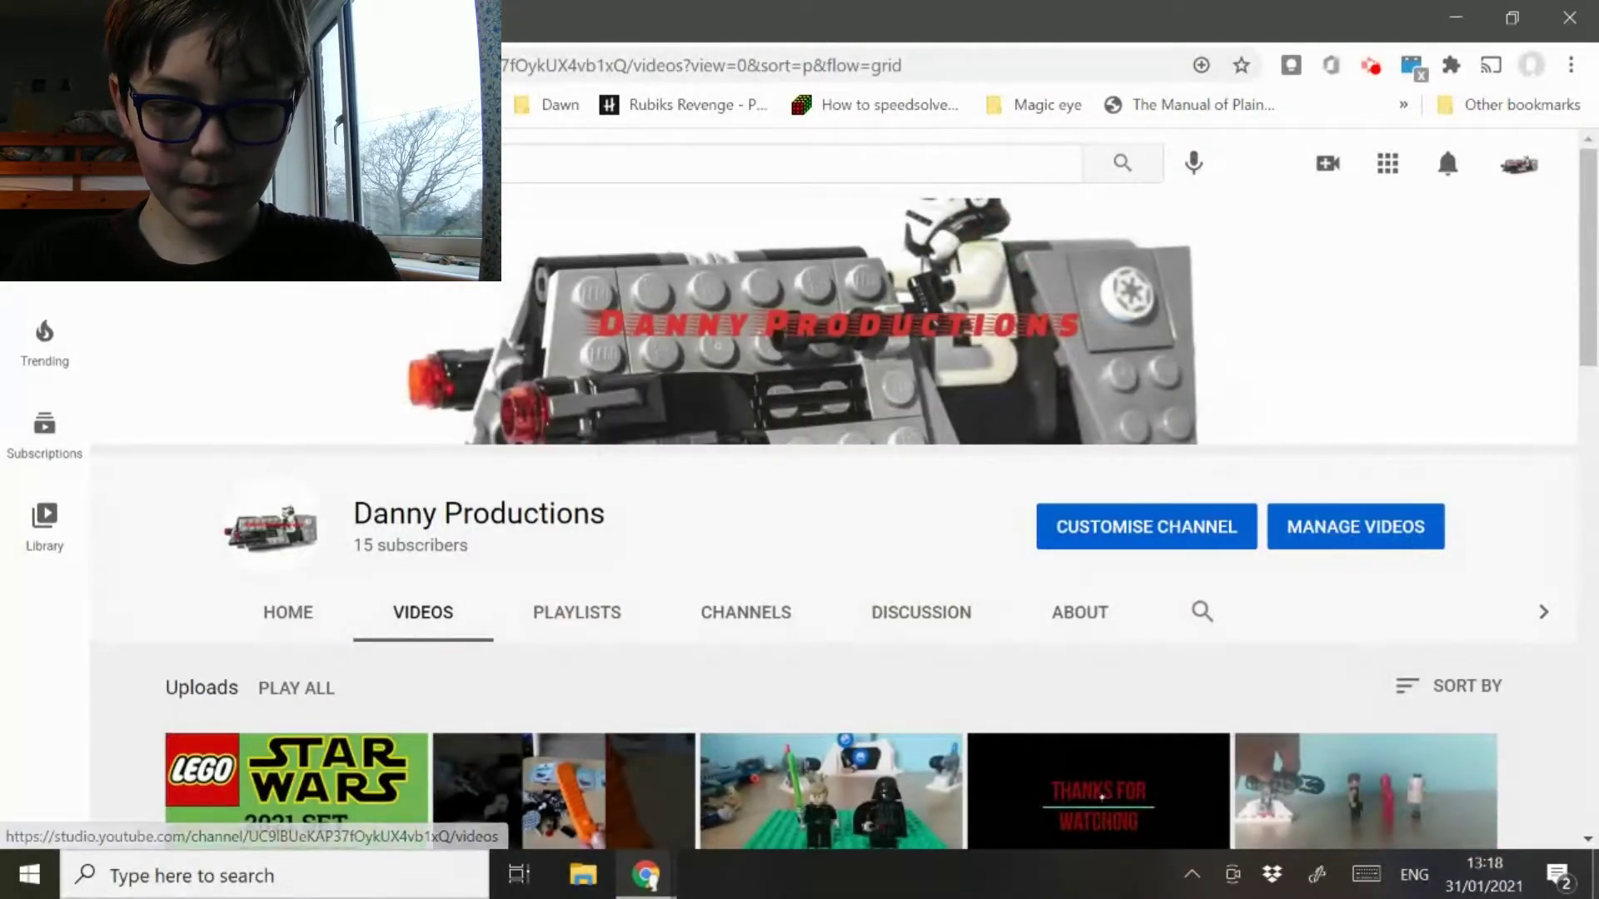
scroll(1100, 810, "down", 2)
scroll(1099, 811, "up", 2)
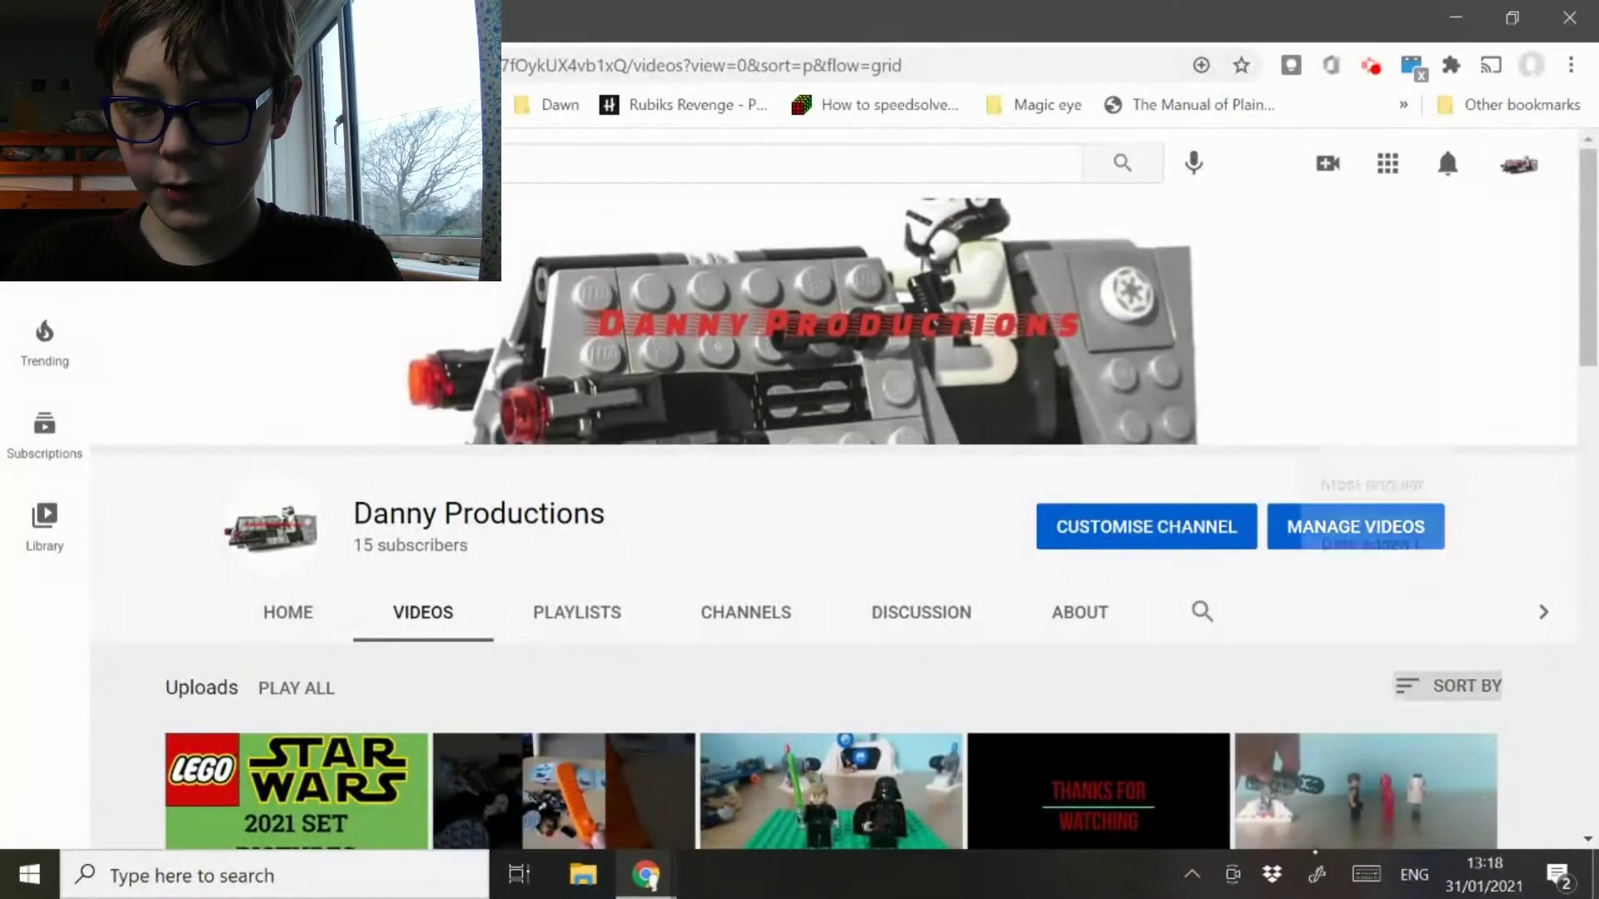
left_click(1462, 681)
left_click(1387, 542)
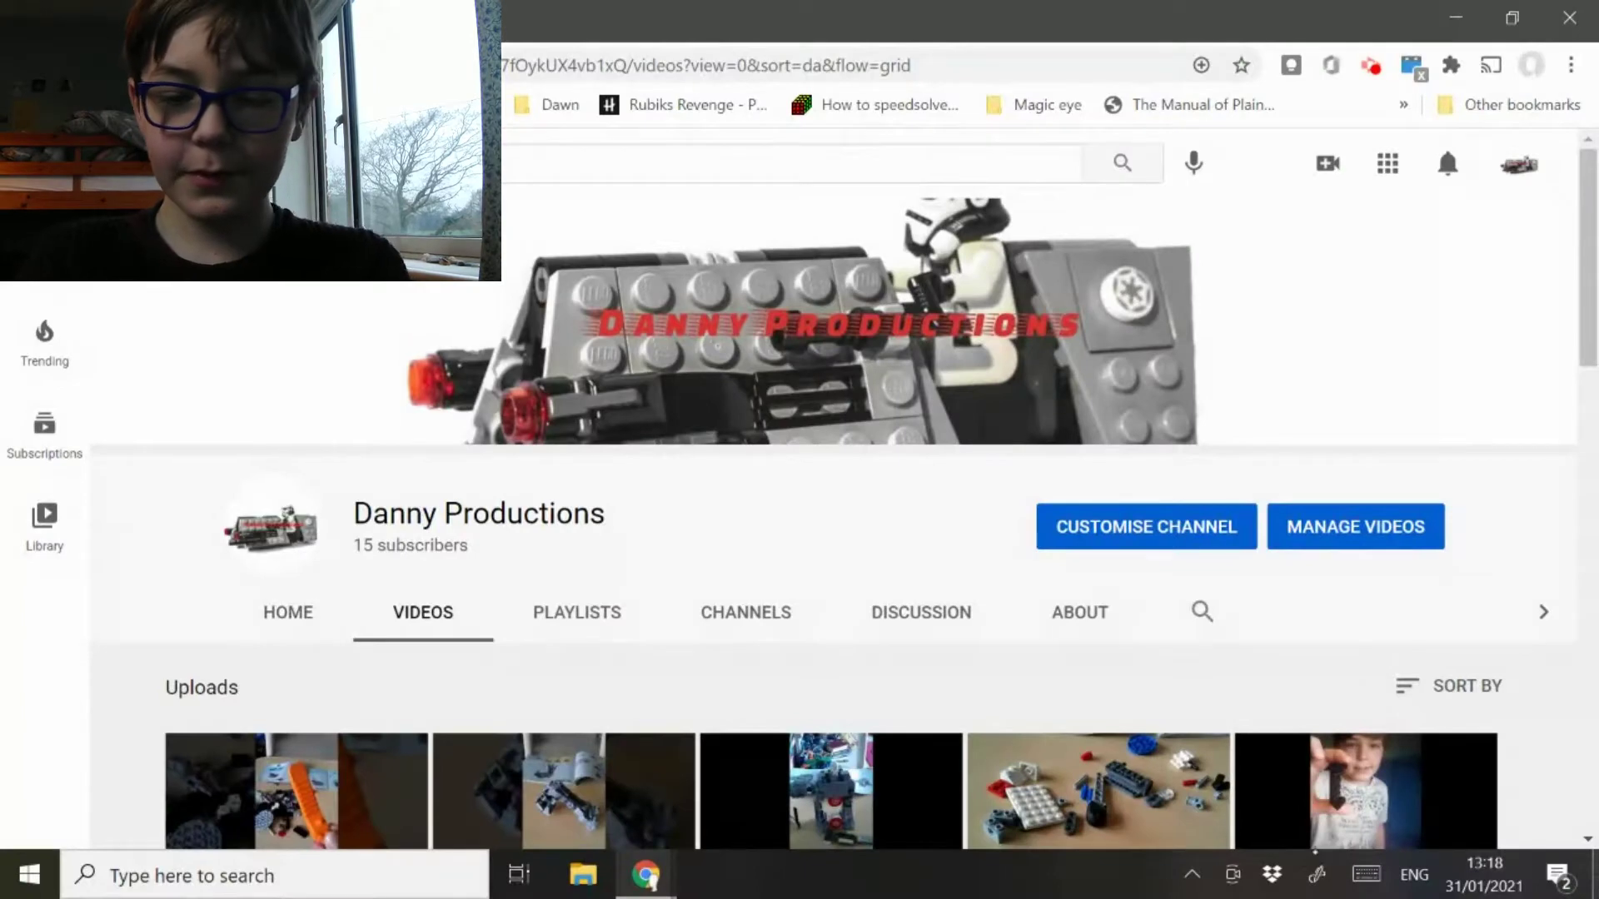
Check the channel's About description, then go back to the Videos tab
left_click(1080, 613)
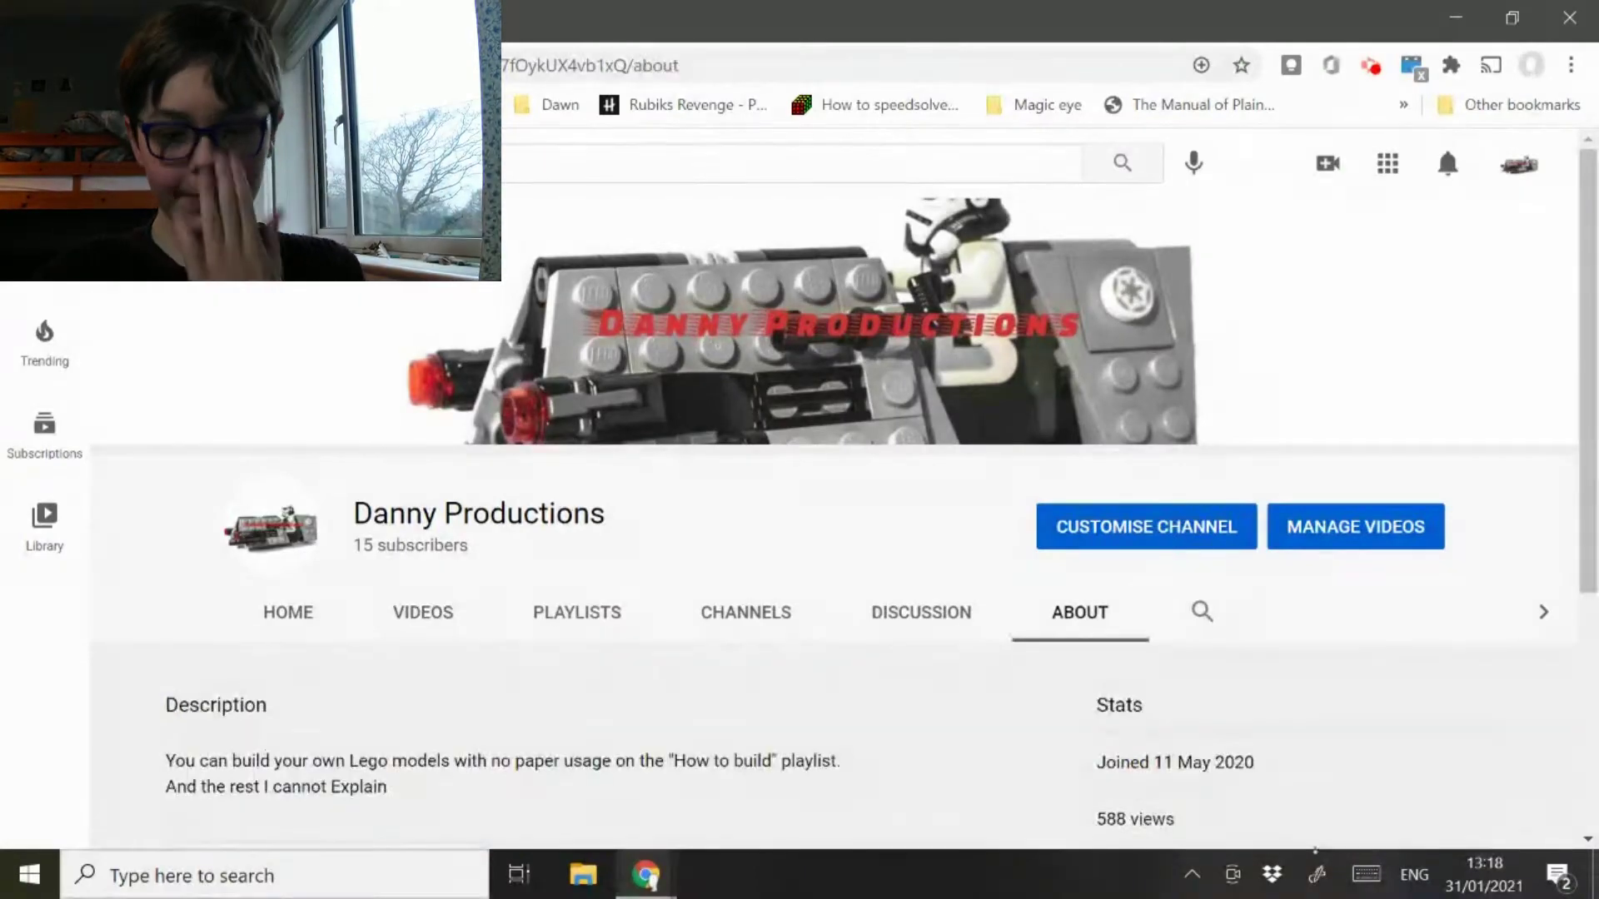
scroll(800, 562, "down", 1)
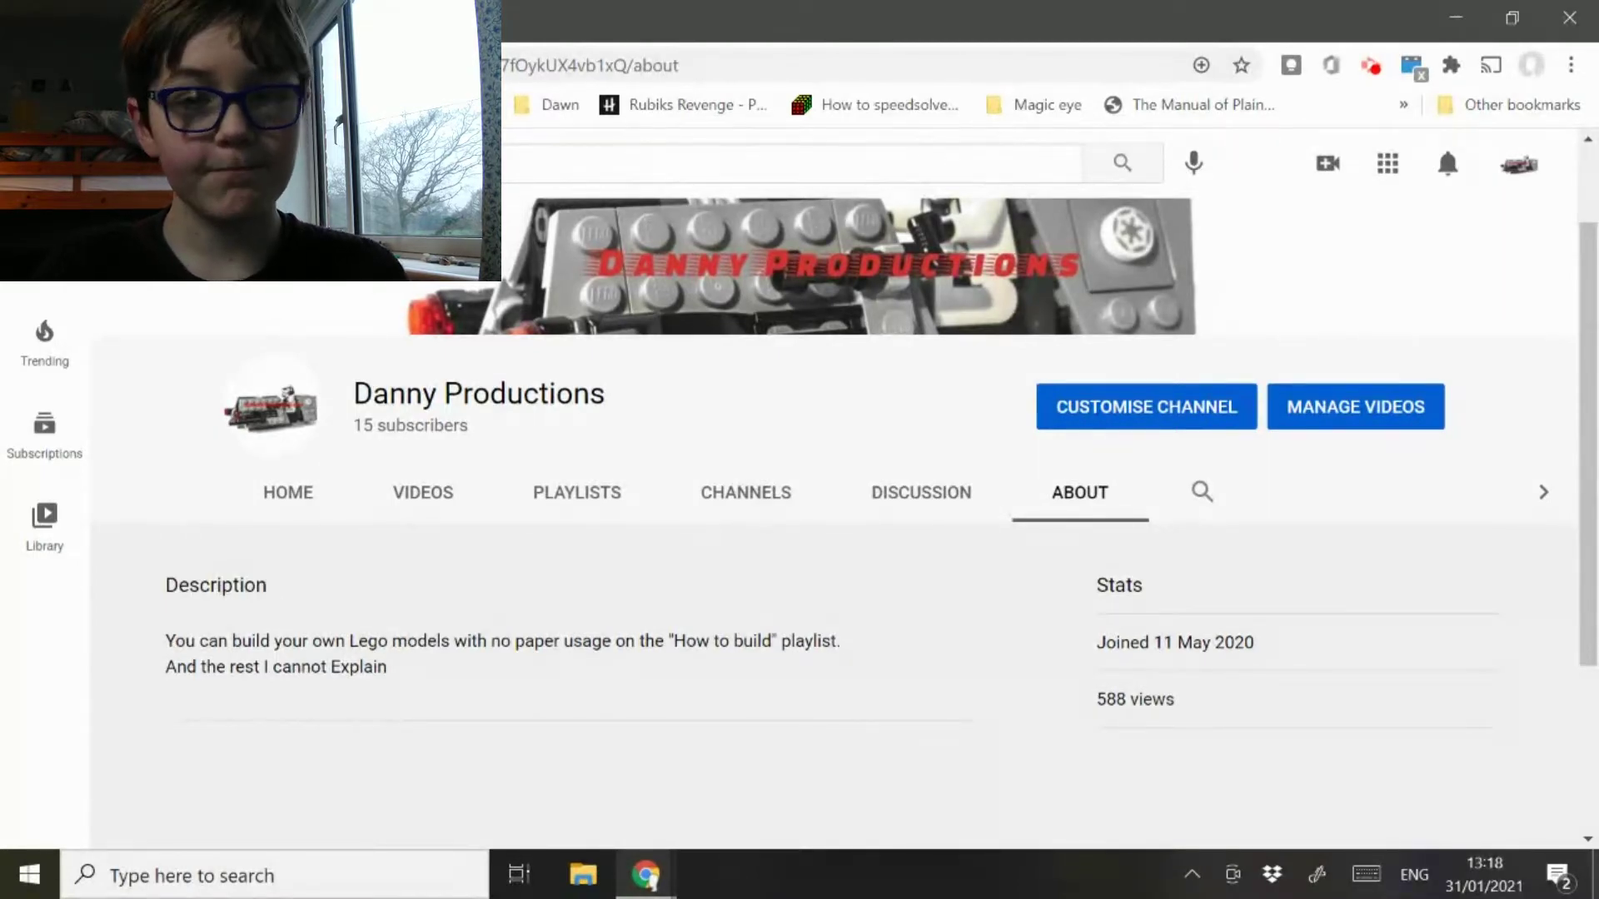
left_click(422, 492)
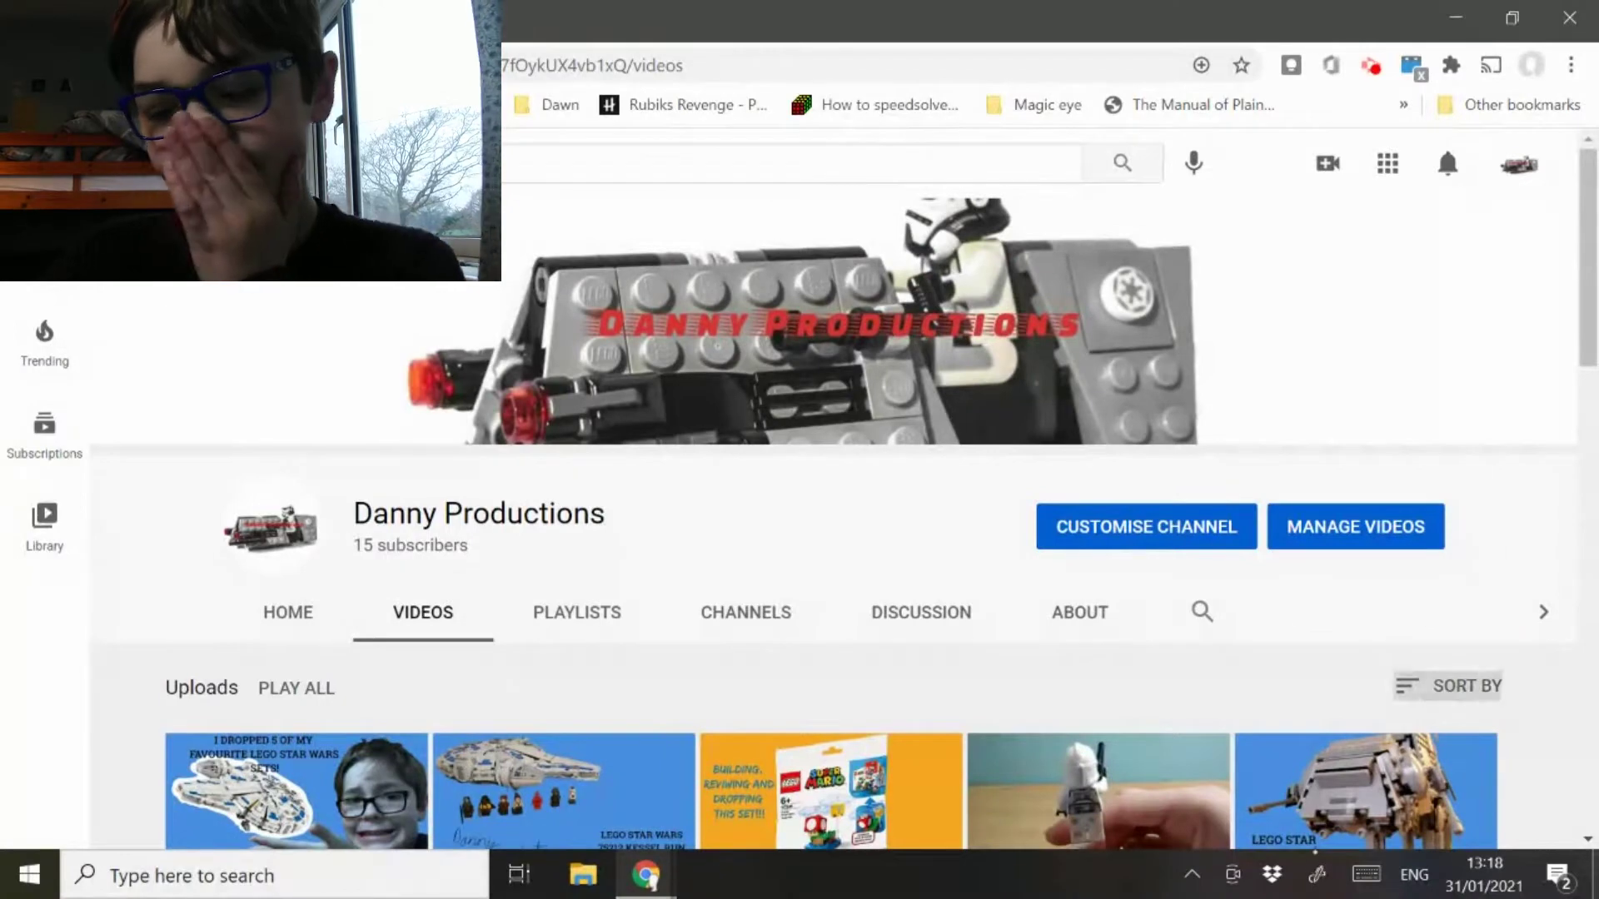
left_click(1449, 687)
Sort the uploads by Date added (oldest)
left_click(1399, 543)
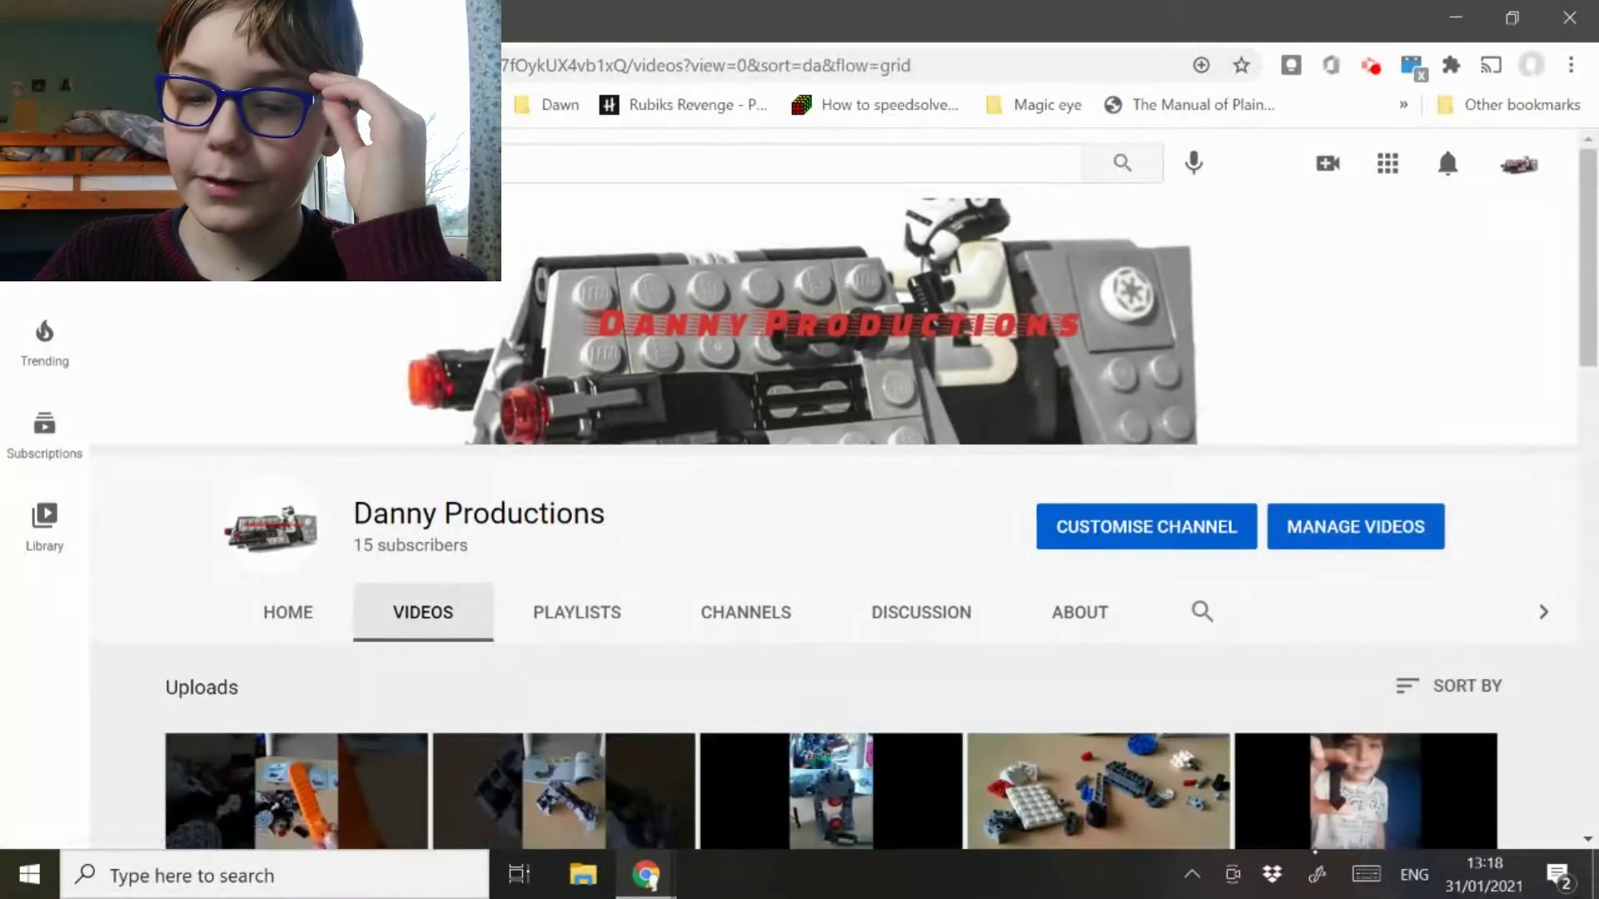
scroll(825, 575, "down", 2)
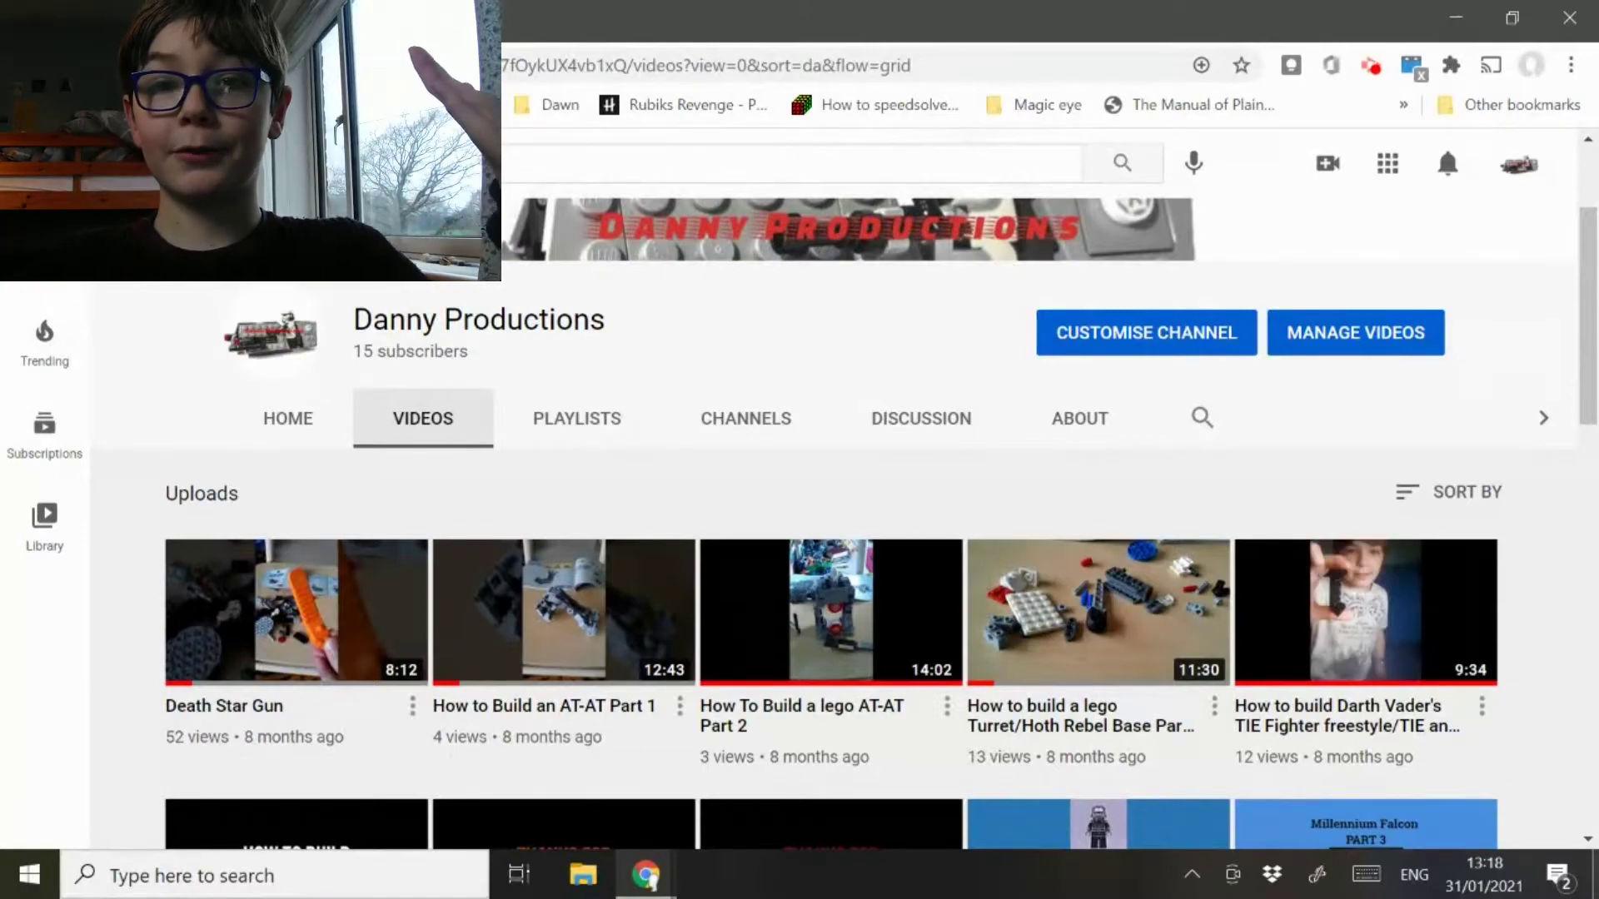
scroll(831, 562, "down", 3)
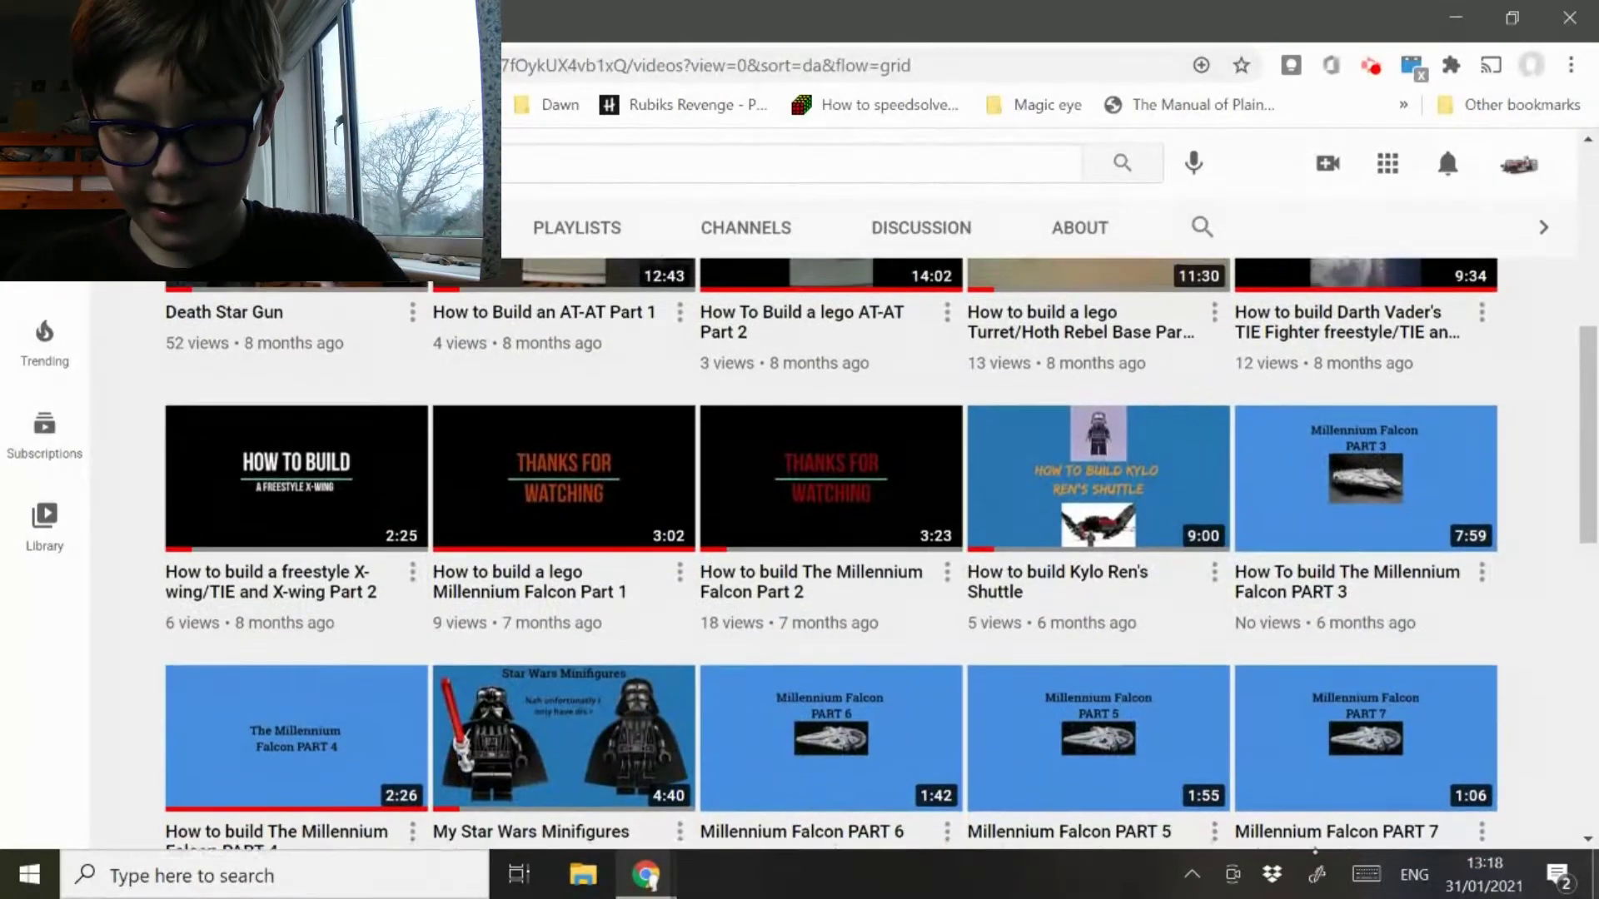
scroll(830, 563, "down", 4)
scroll(830, 563, "down", 6)
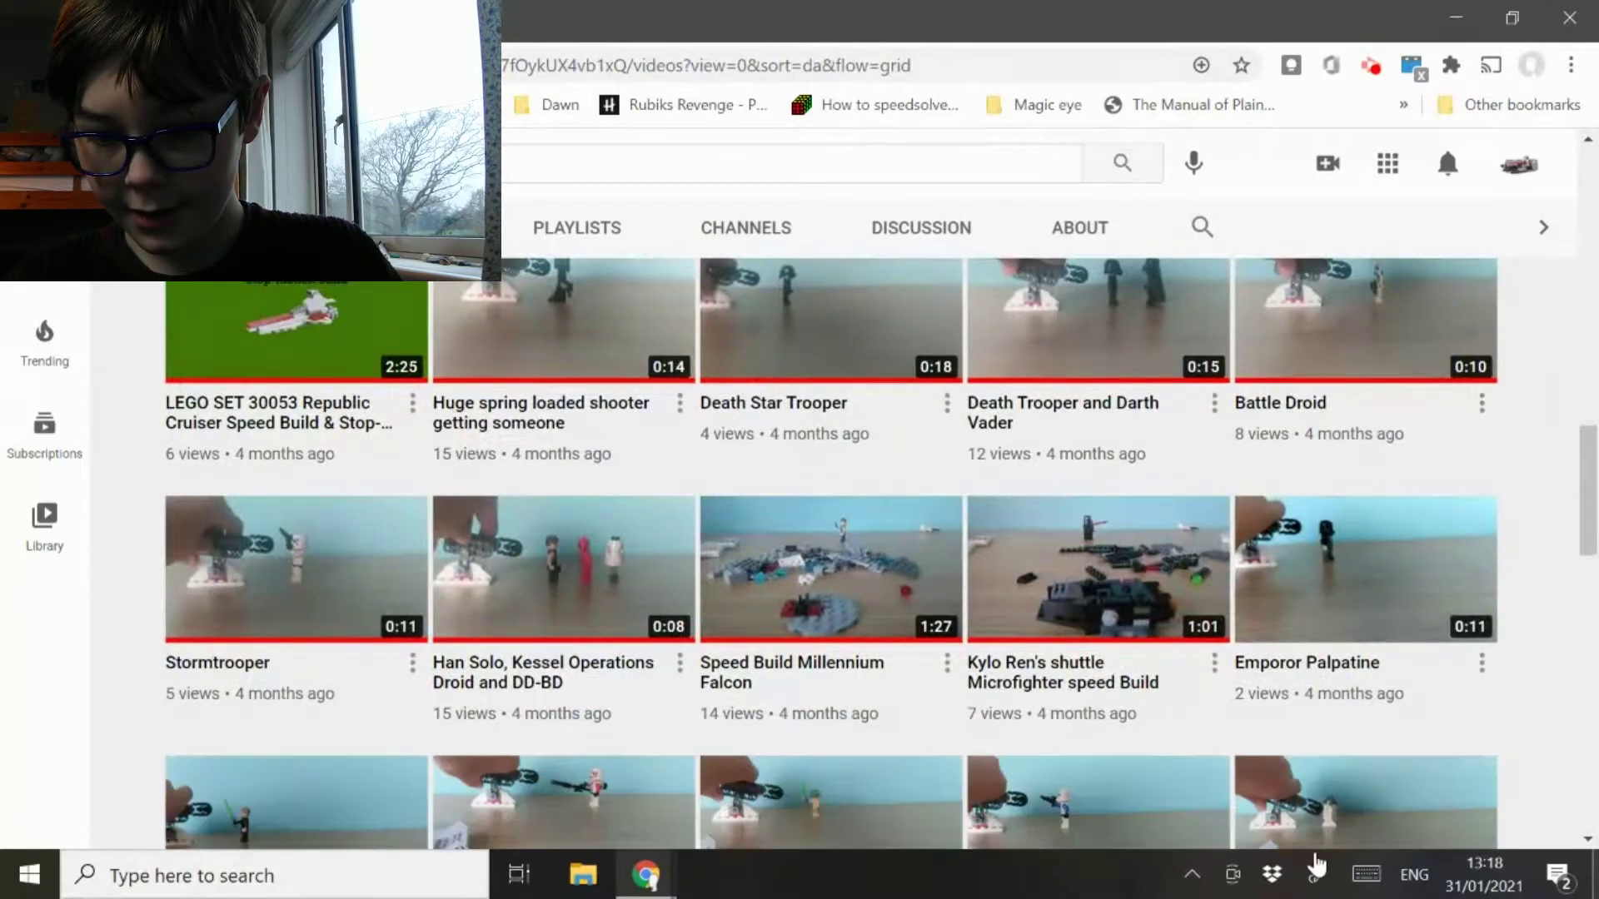
scroll(831, 563, "up", 5)
scroll(831, 563, "up", 2)
scroll(831, 562, "up", 5)
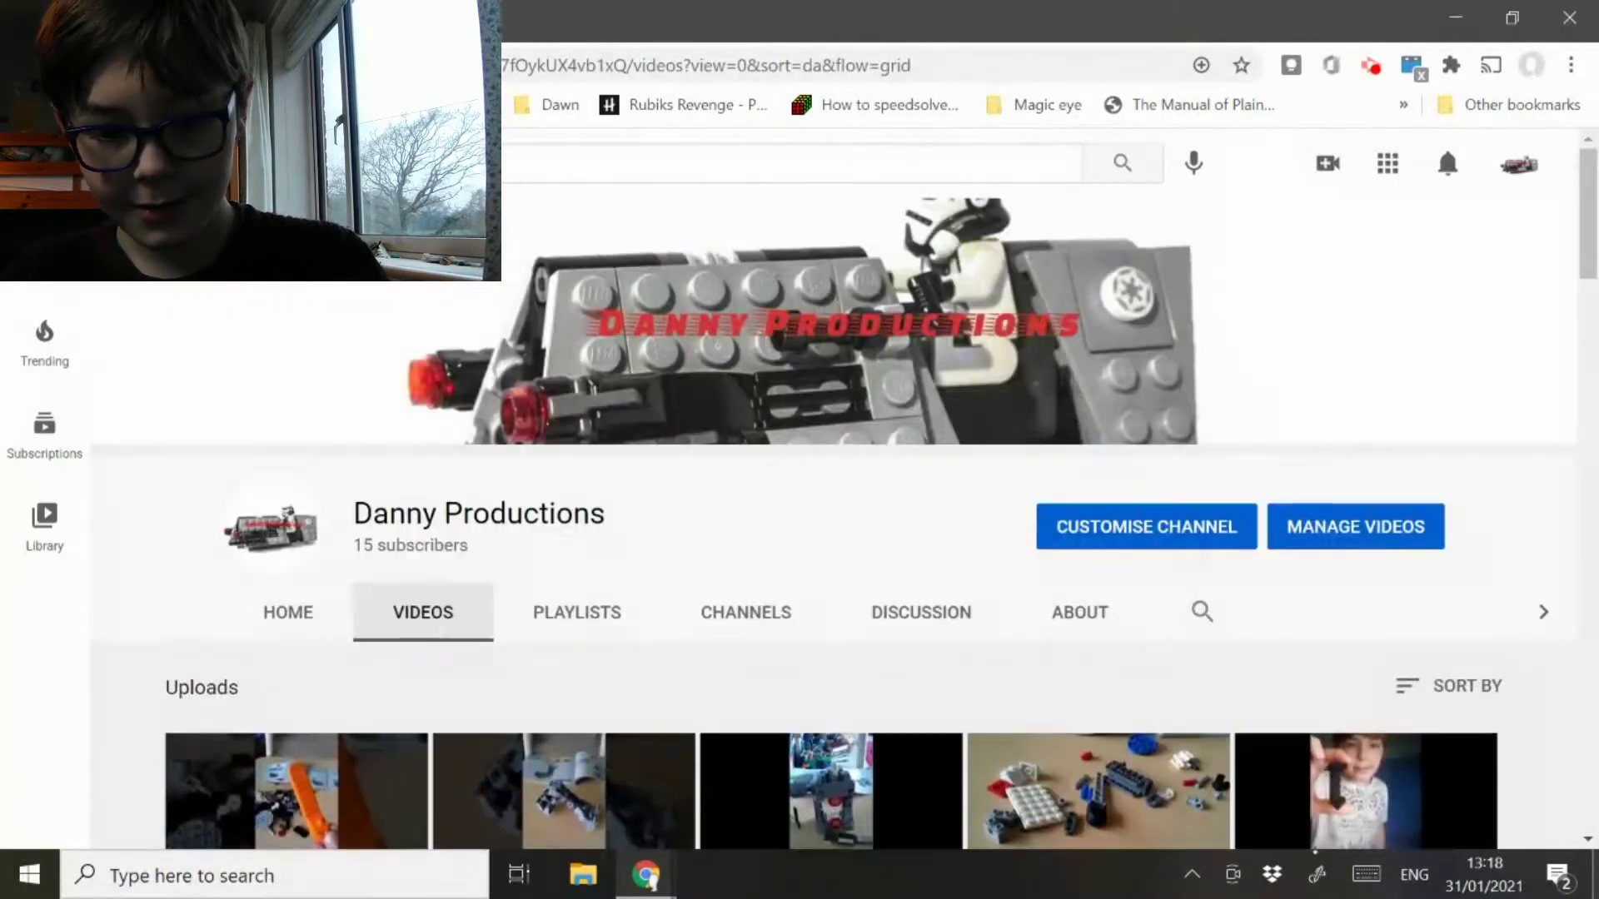
scroll(832, 562, "down", 3)
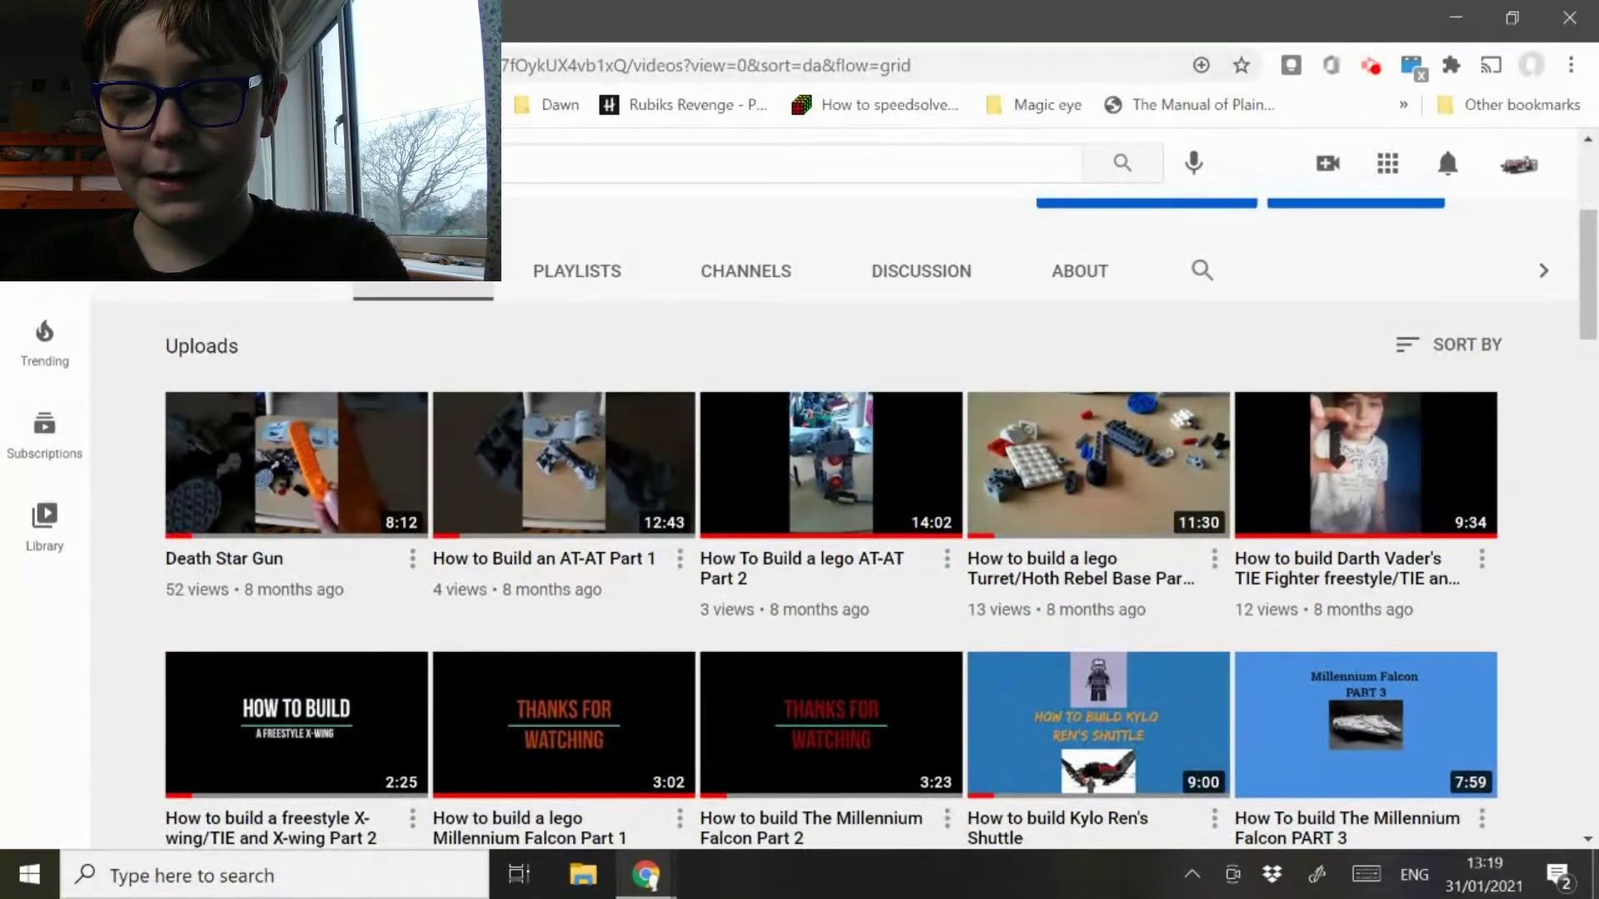
Open Death Star Gun, dislike it then undo the dislike, and go full screen
left_click(362, 480)
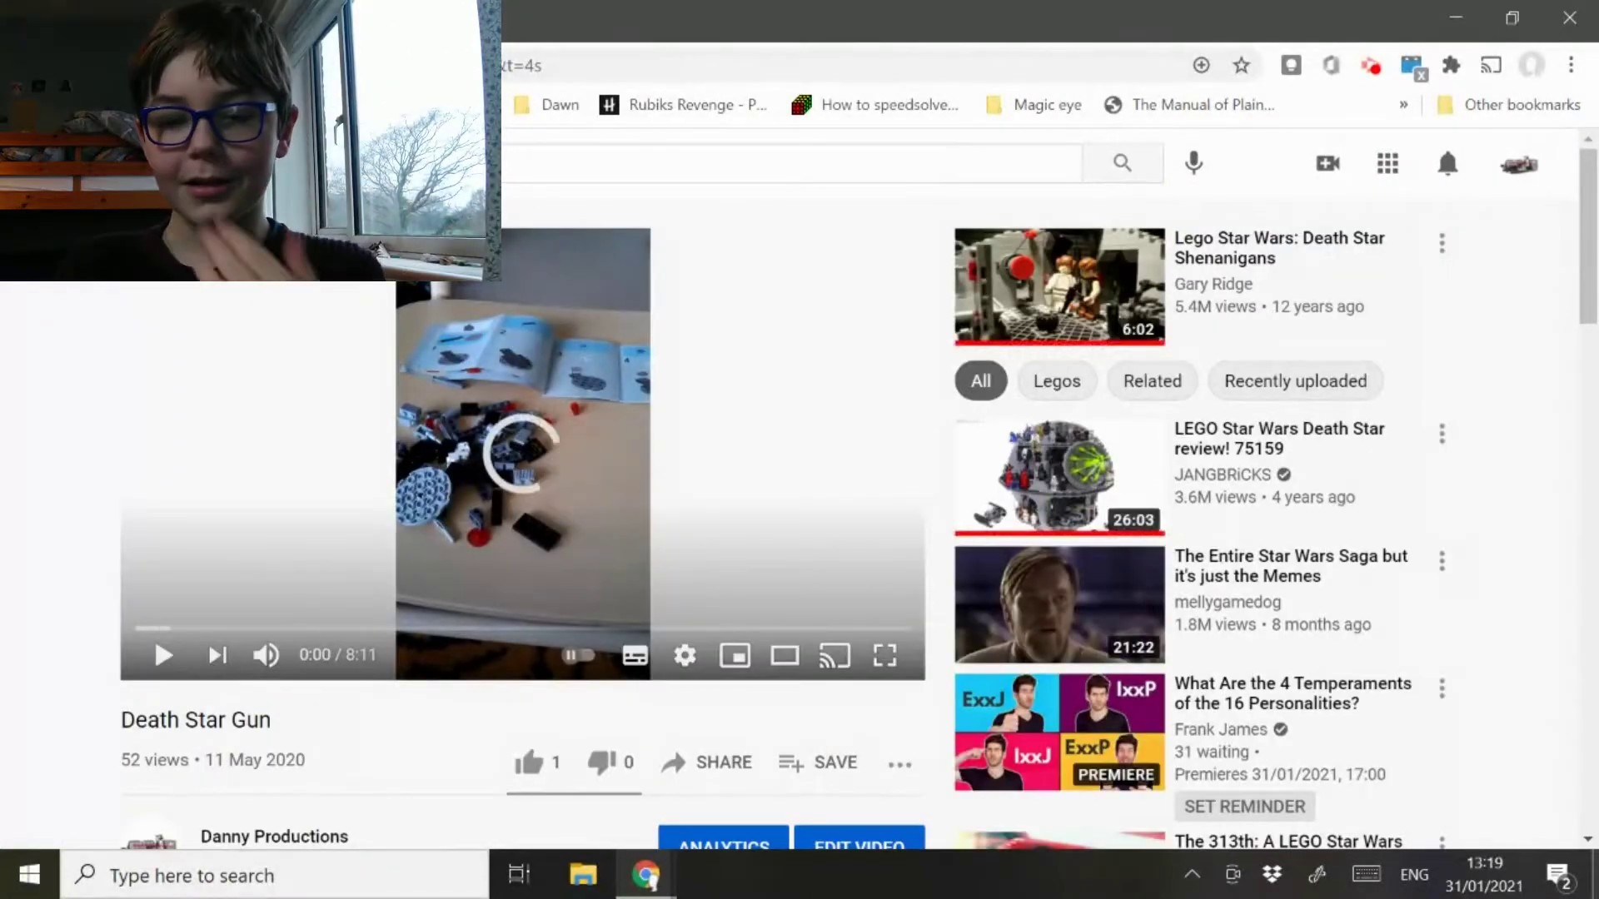
key("F11")
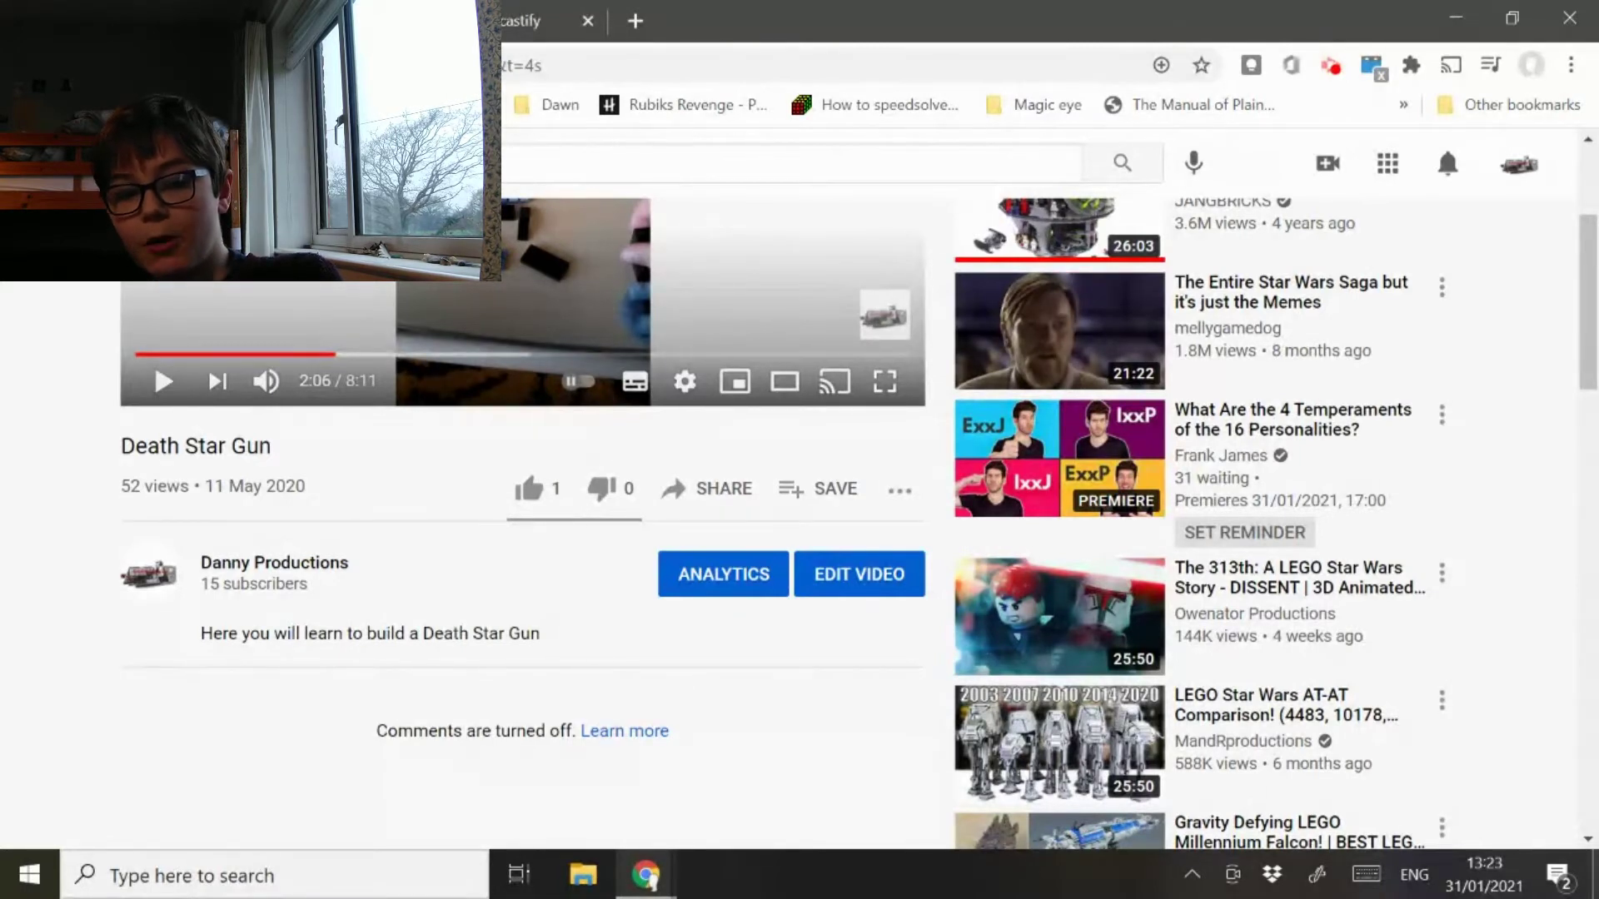
scroll(801, 499, "up", 2)
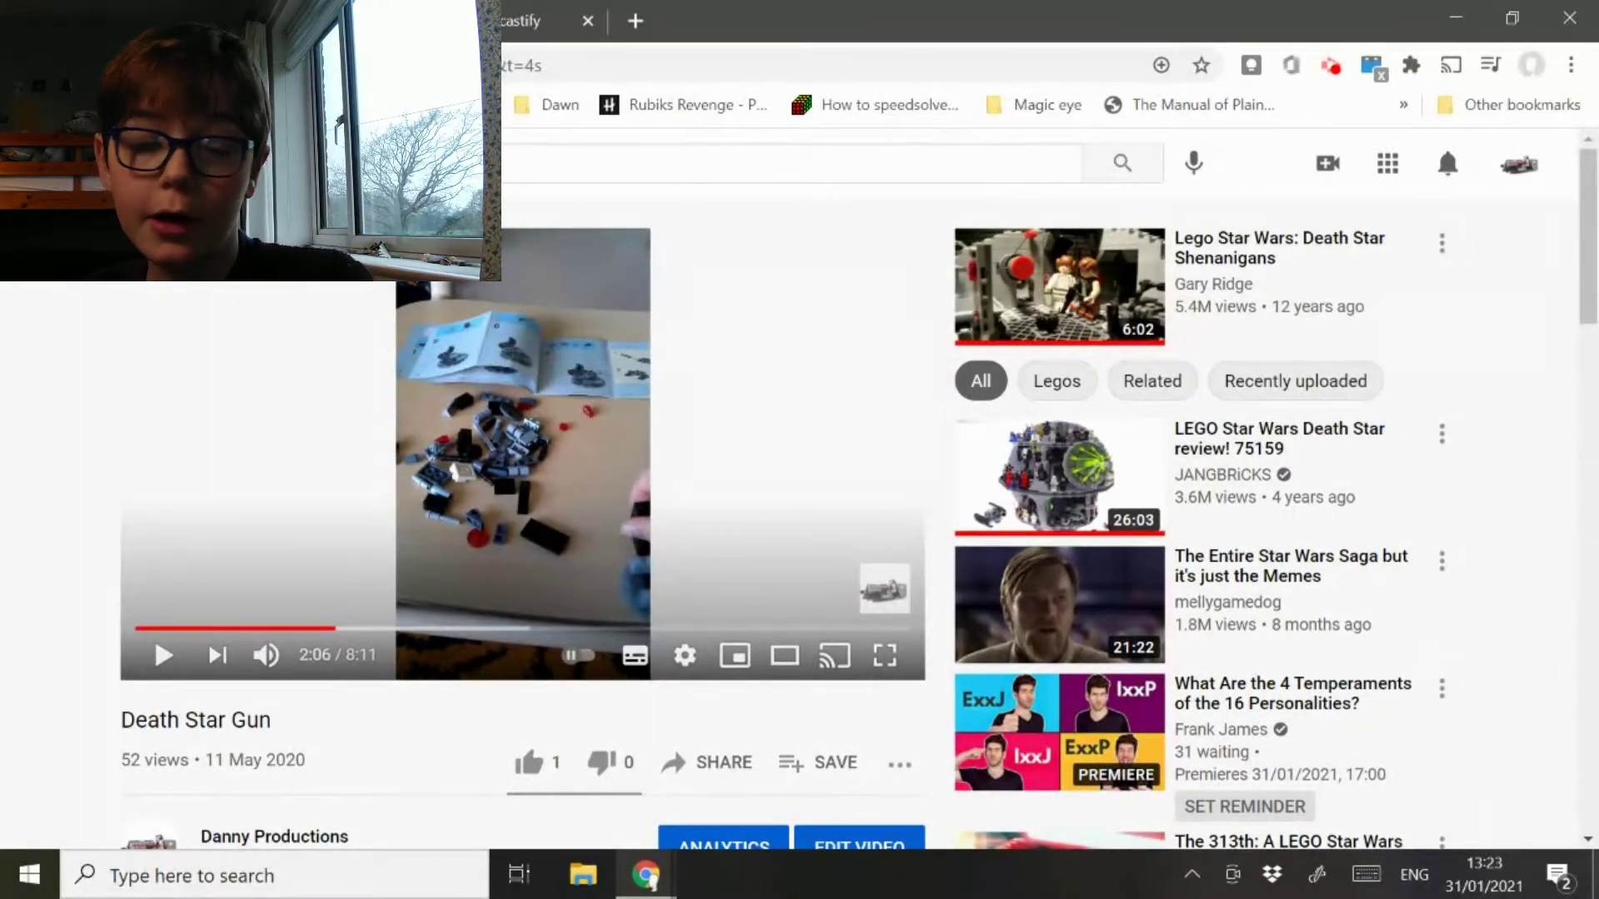
left_click(602, 763)
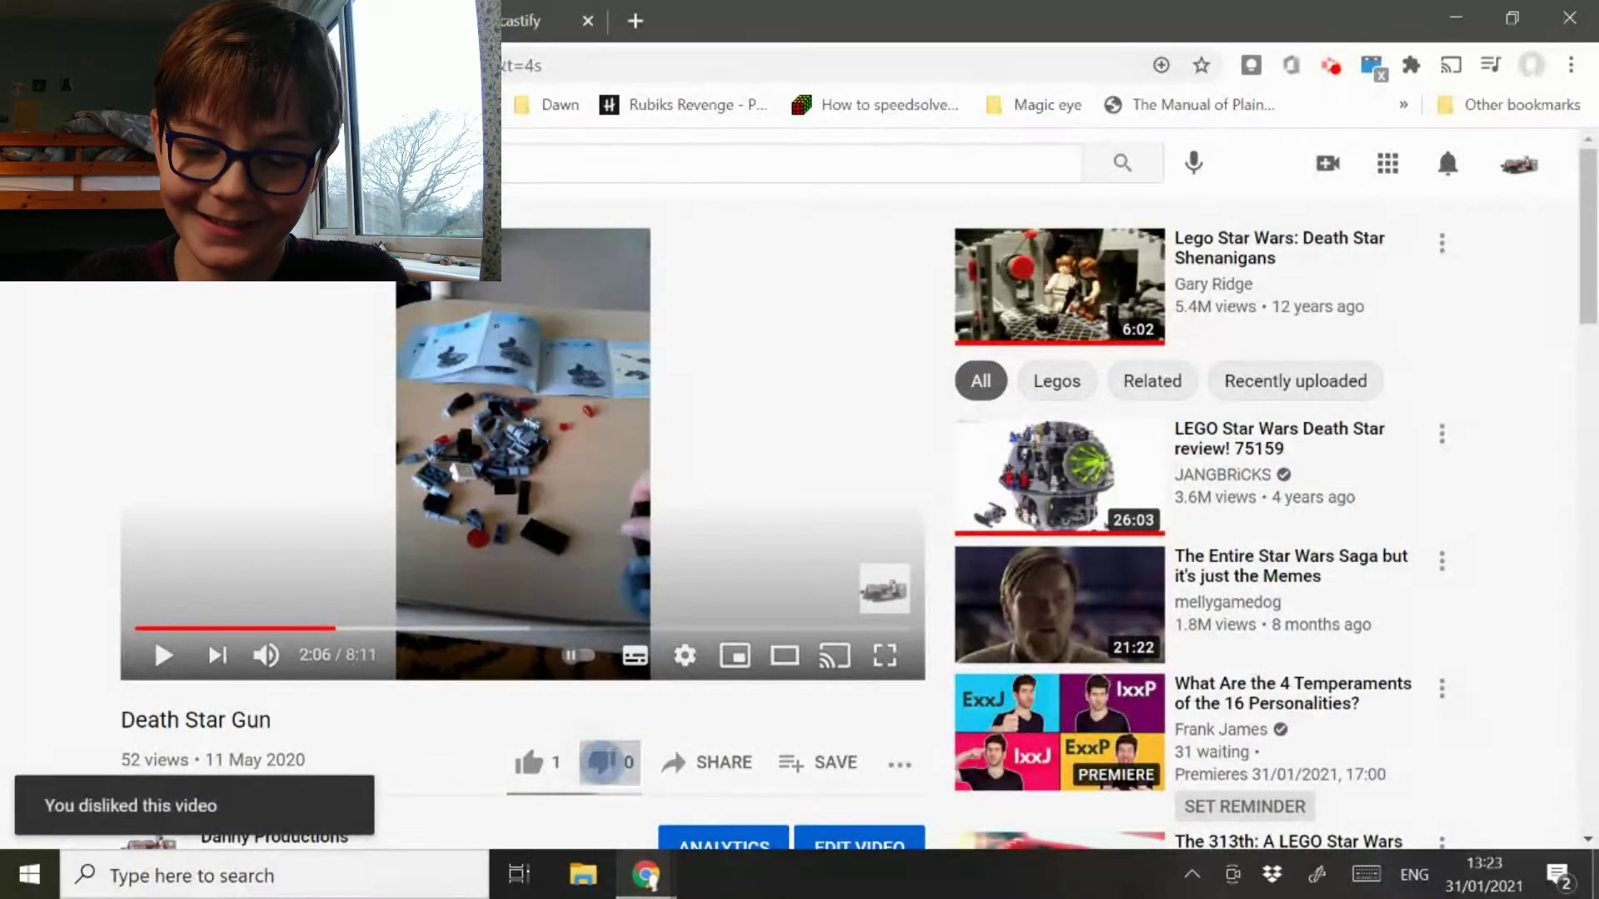
left_click(602, 762)
key("f")
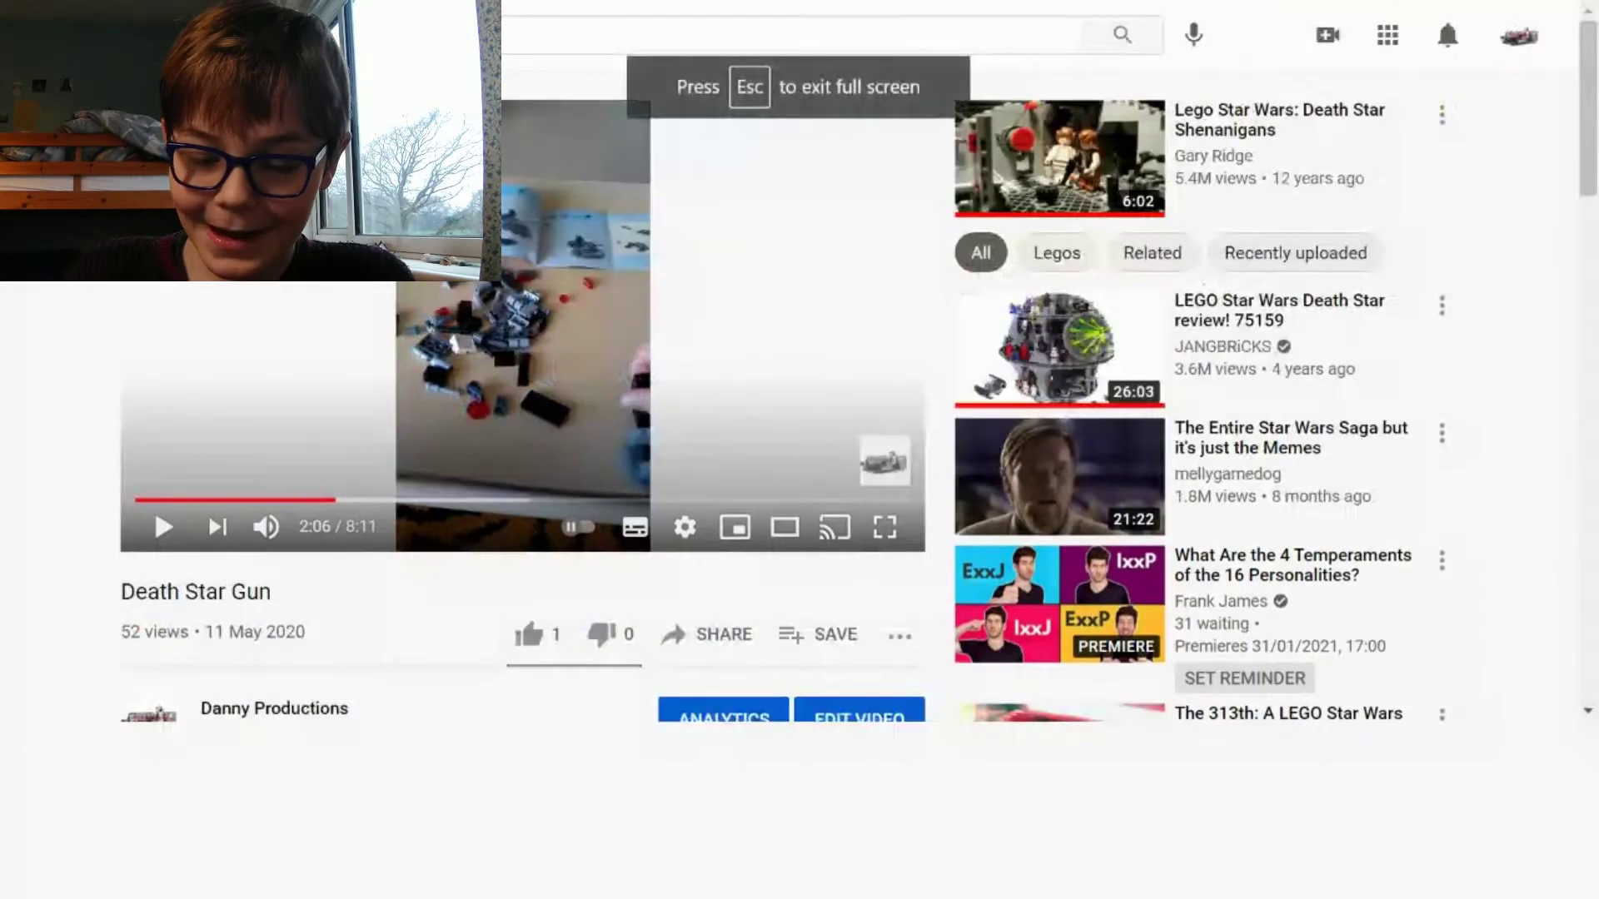
Resume Death Star Gun full screen, then pause it near the end
key("space")
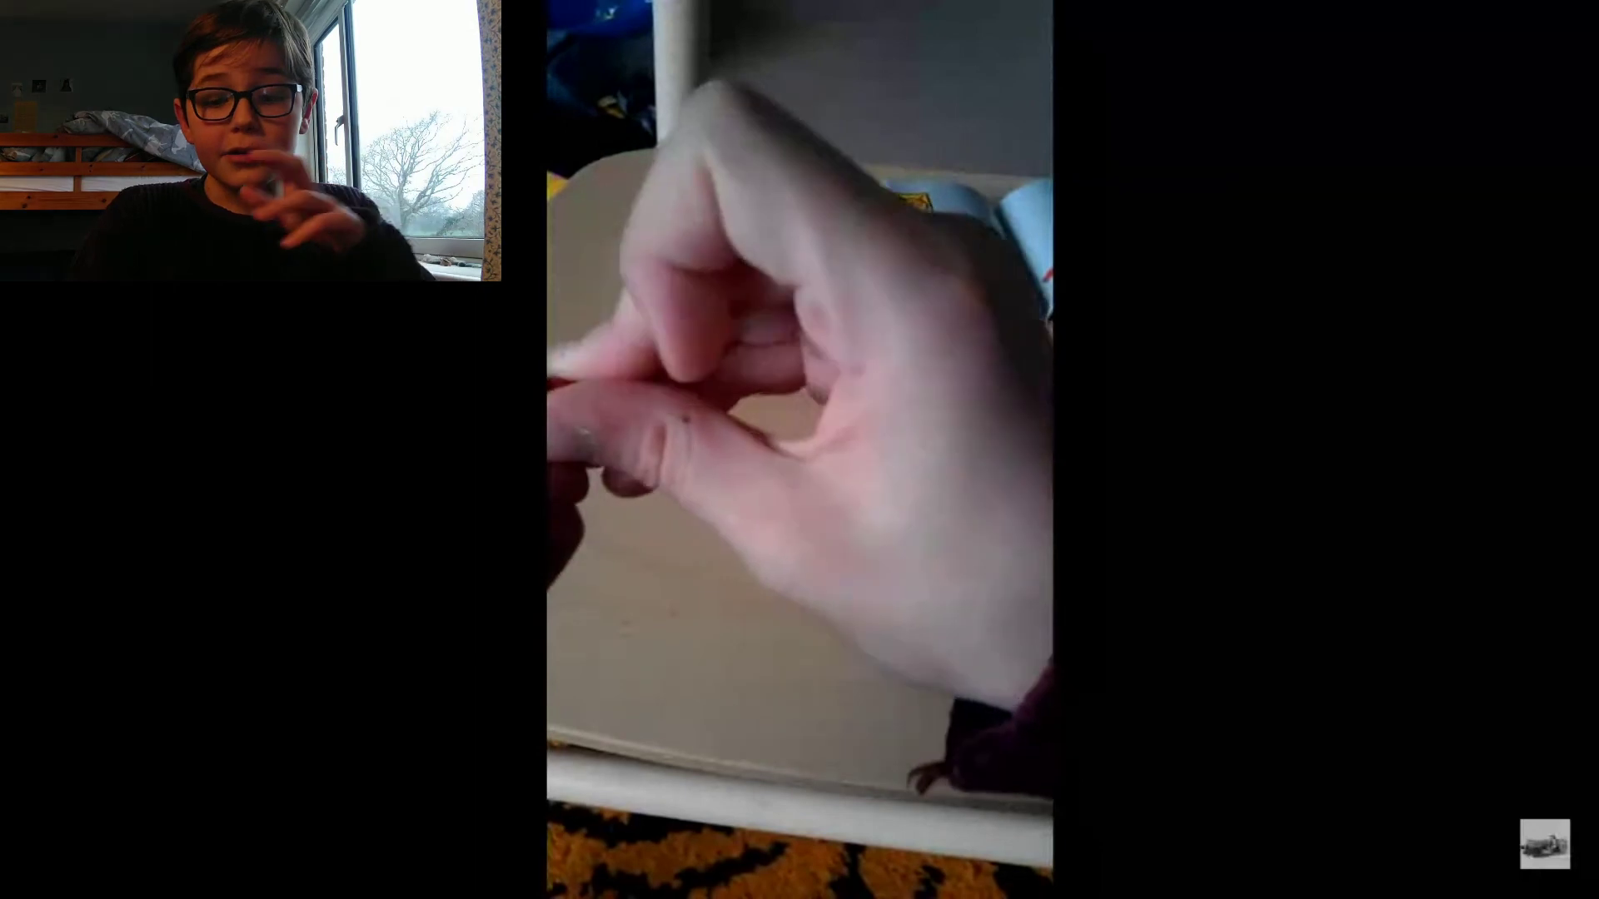
key("space")
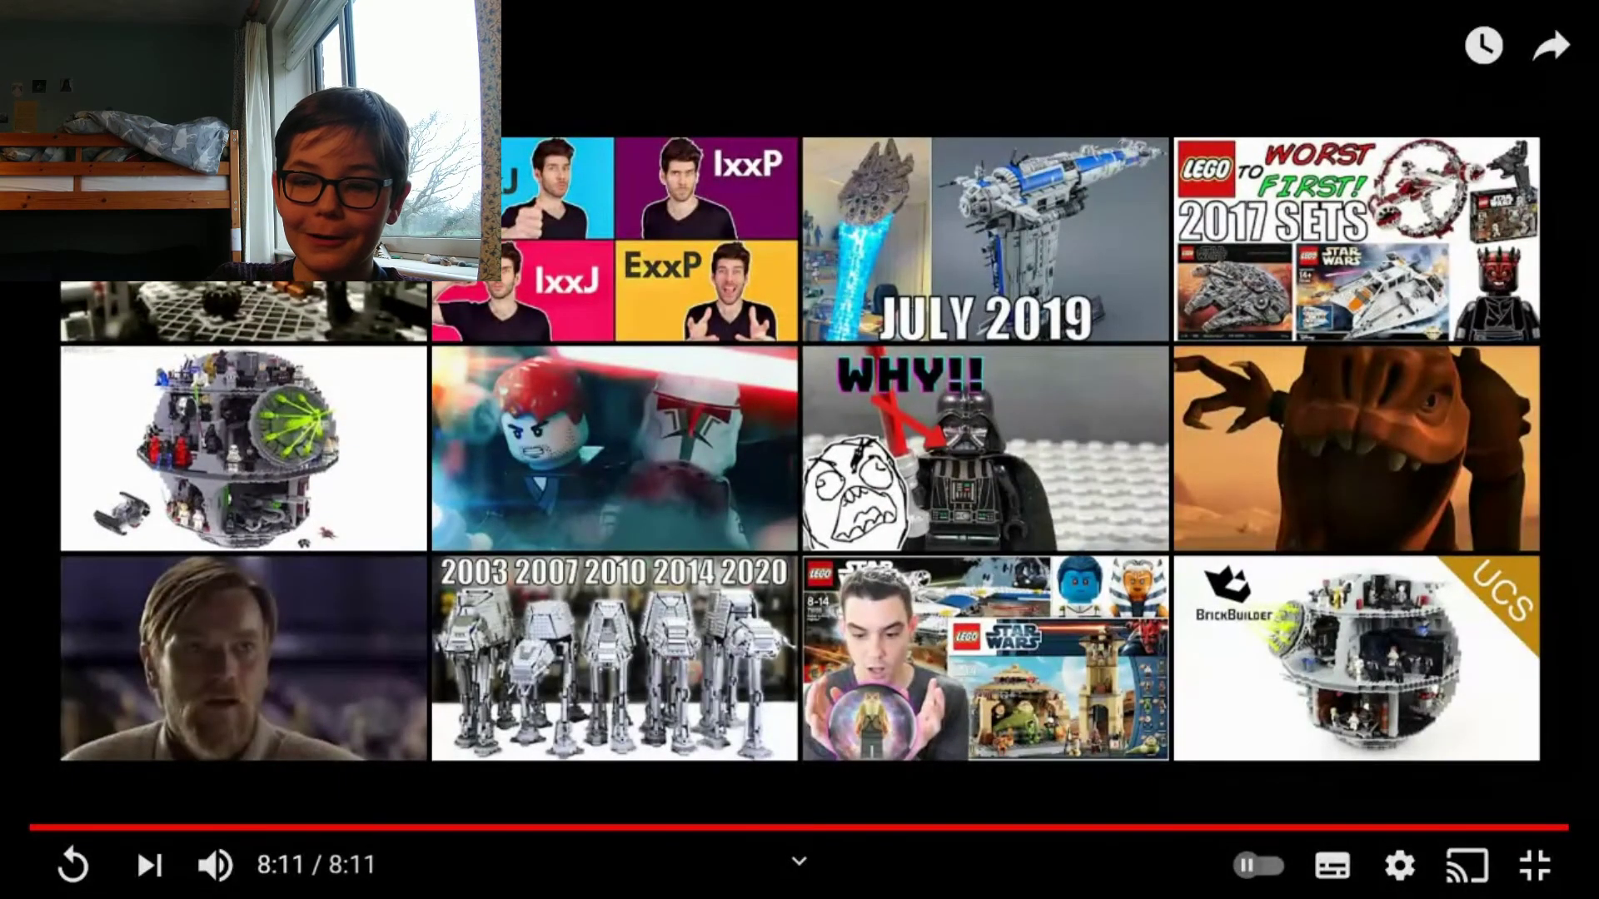
Exit full screen and open Edit Video for Death Star Gun
key("Escape")
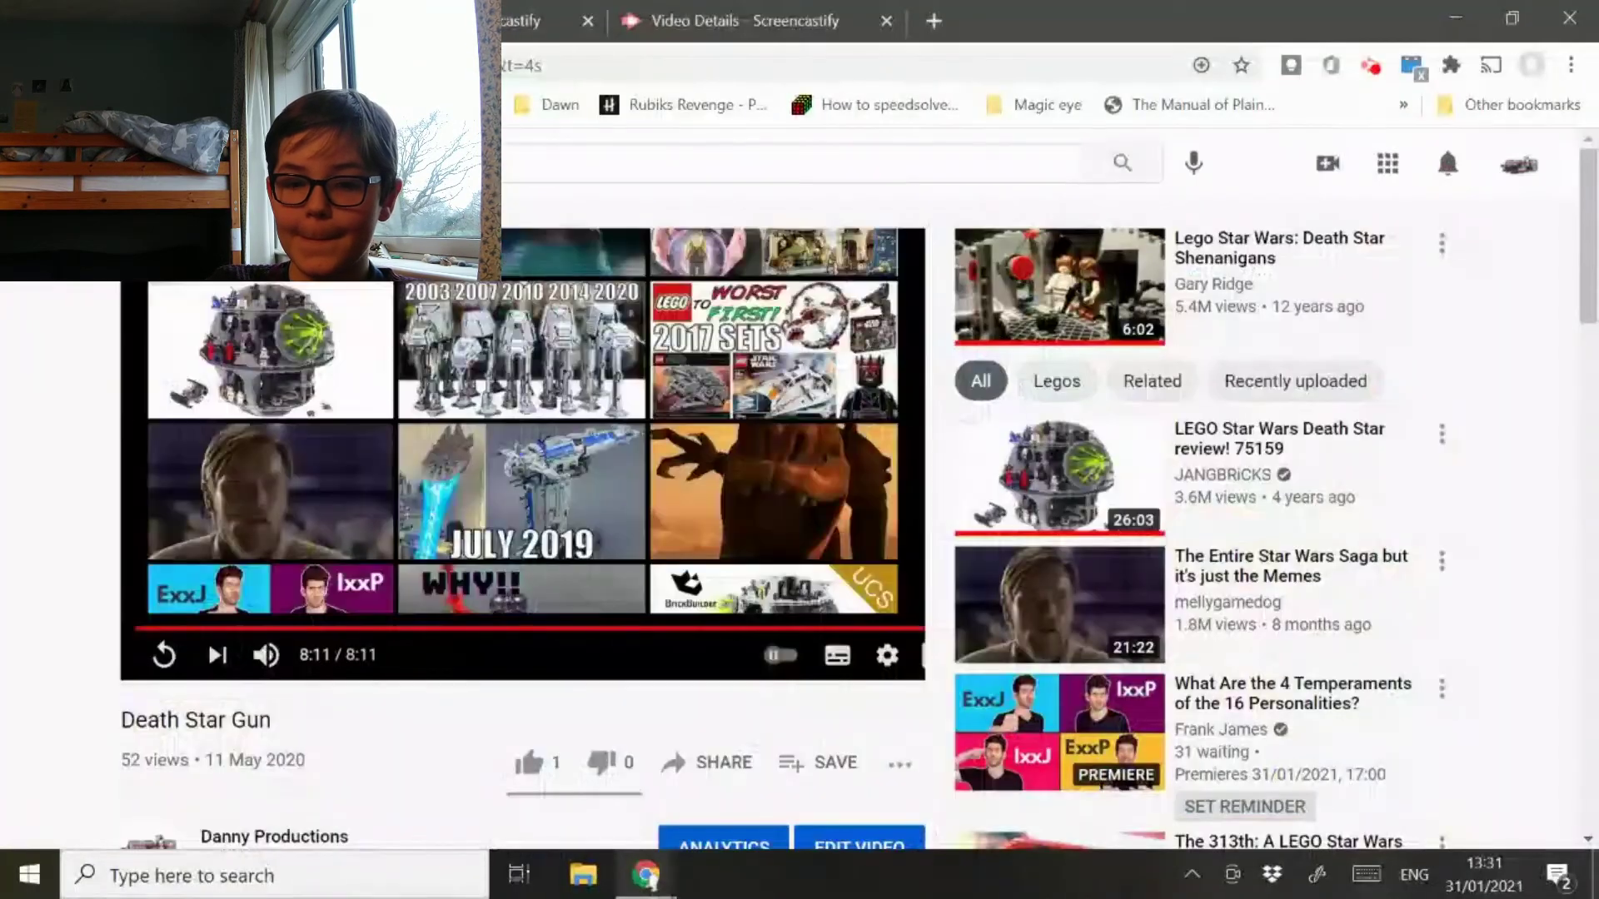
scroll(800, 499, "down", 2)
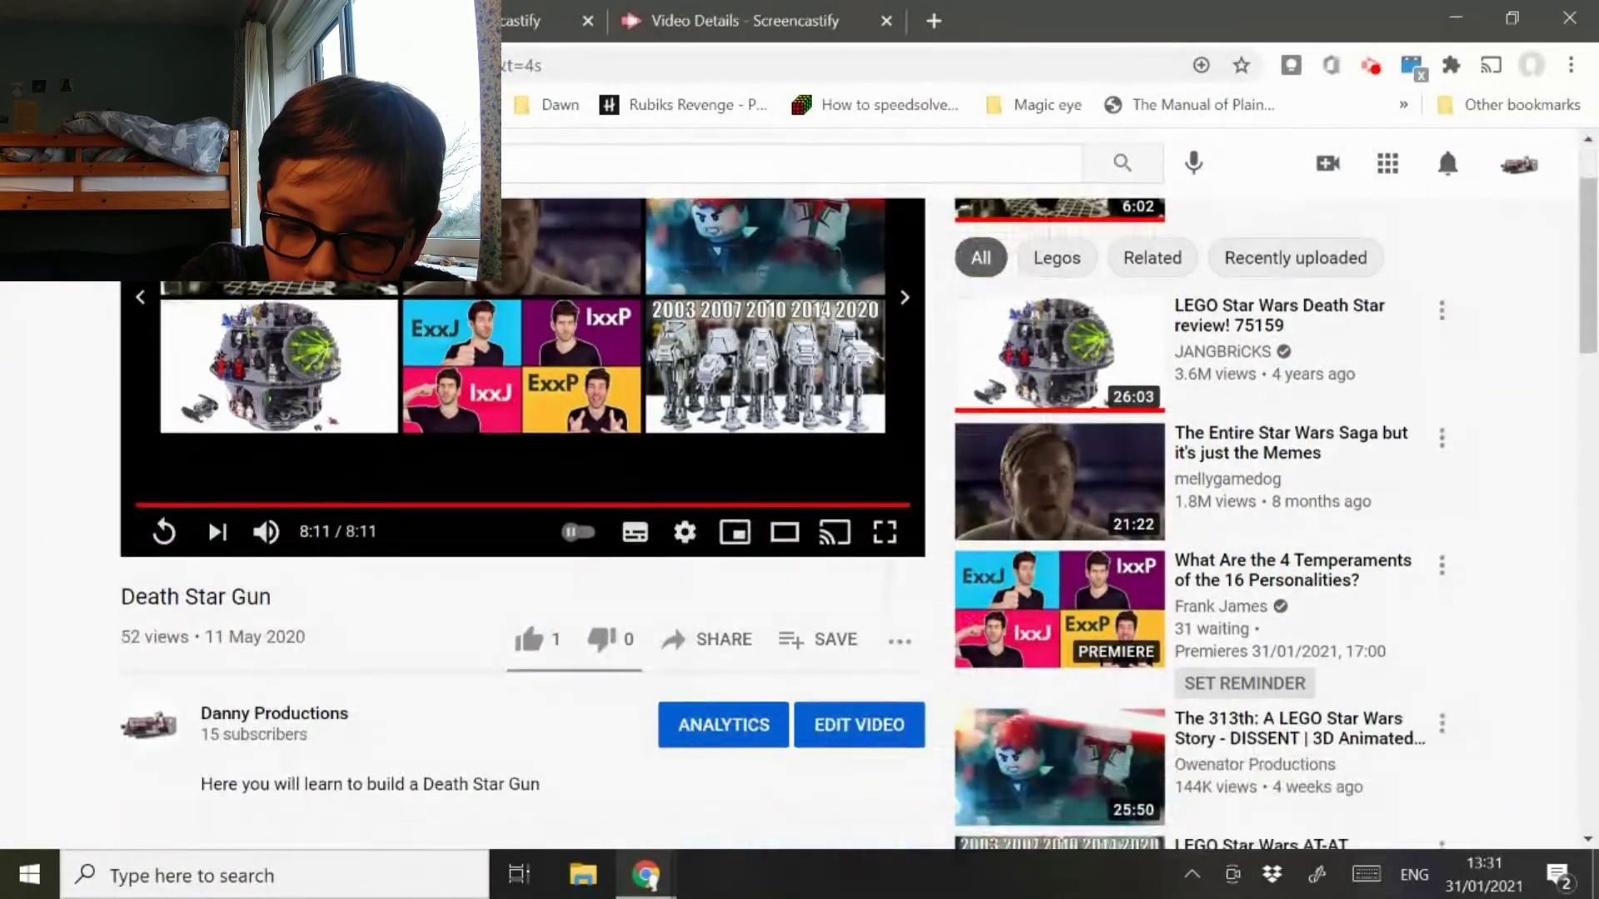
left_click(861, 638)
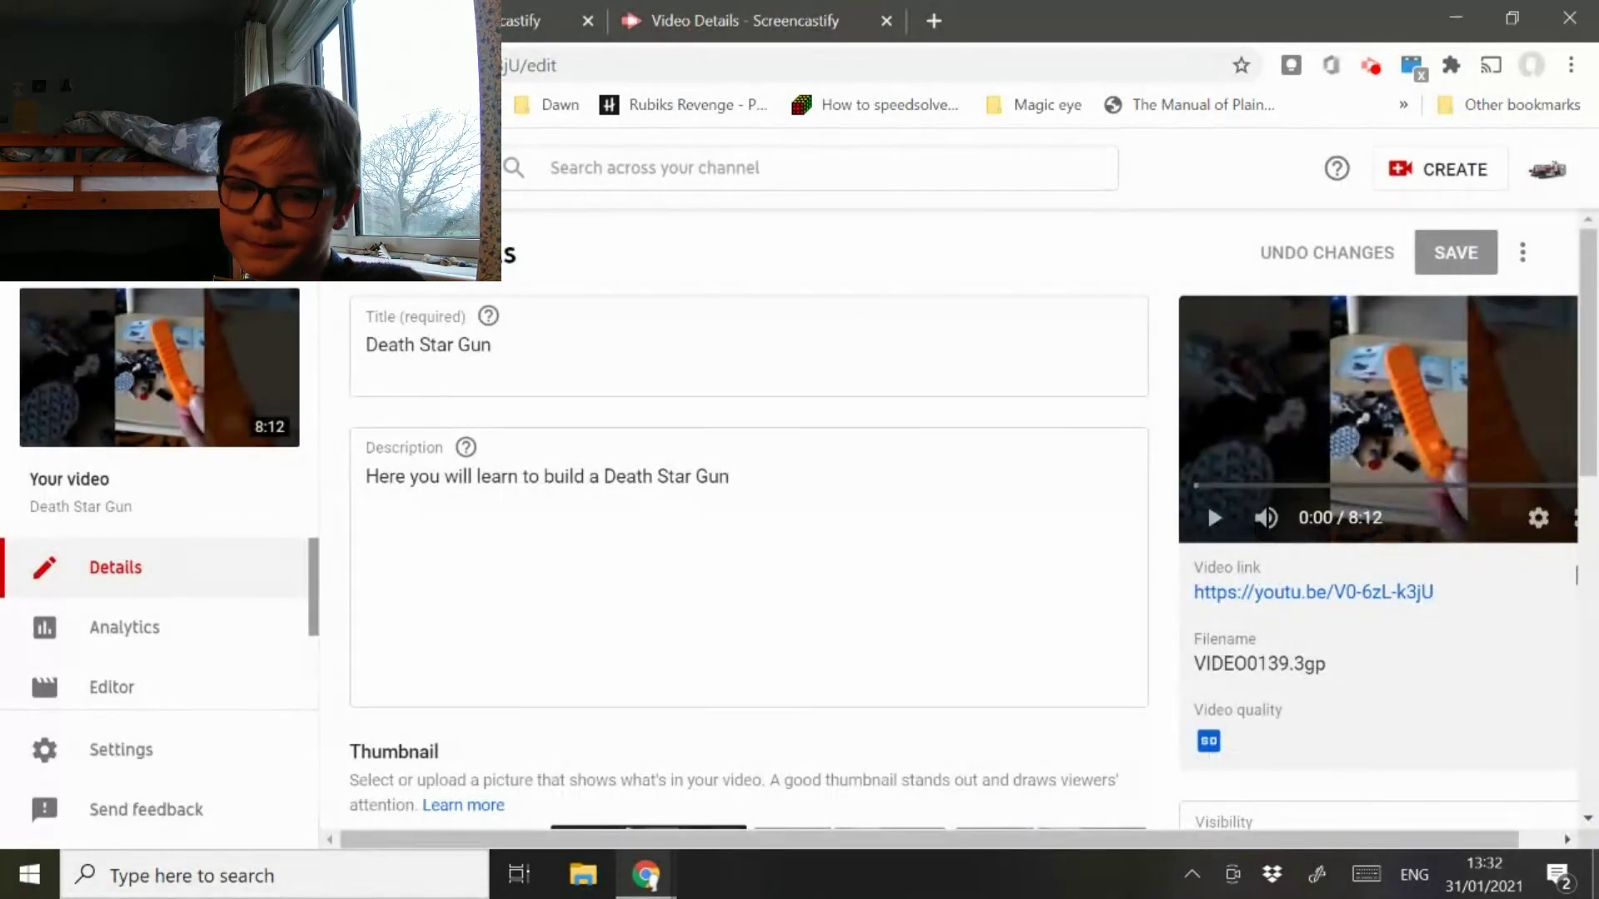
Retitle the video 'How to build the75034 Death Star Gun from 2014' and save
left_click(489, 347)
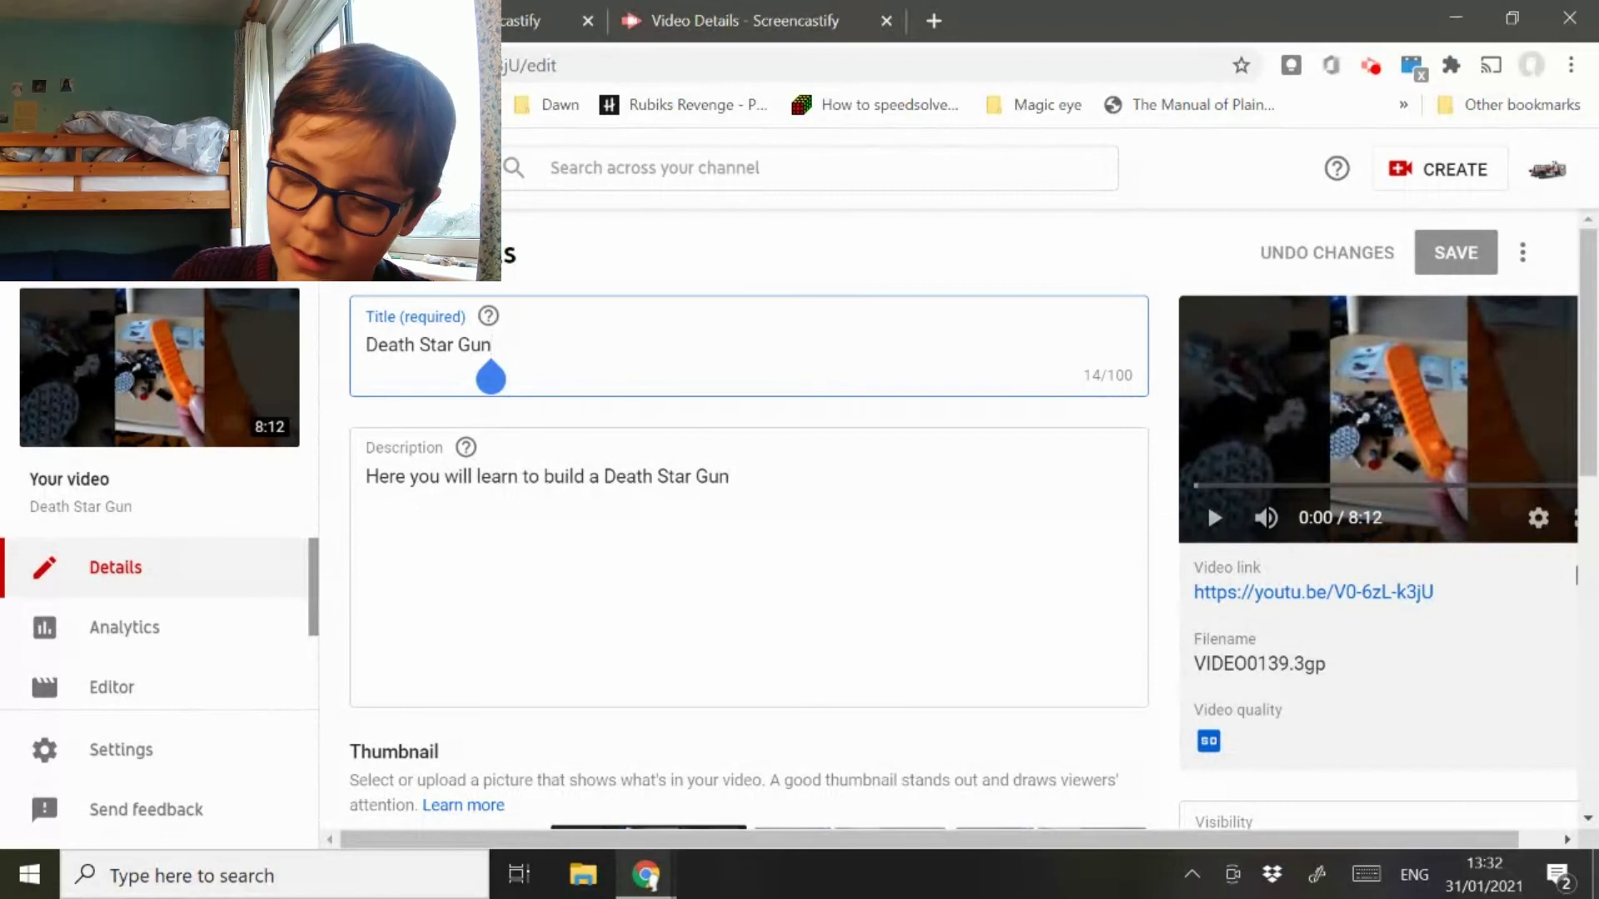
key("Home")
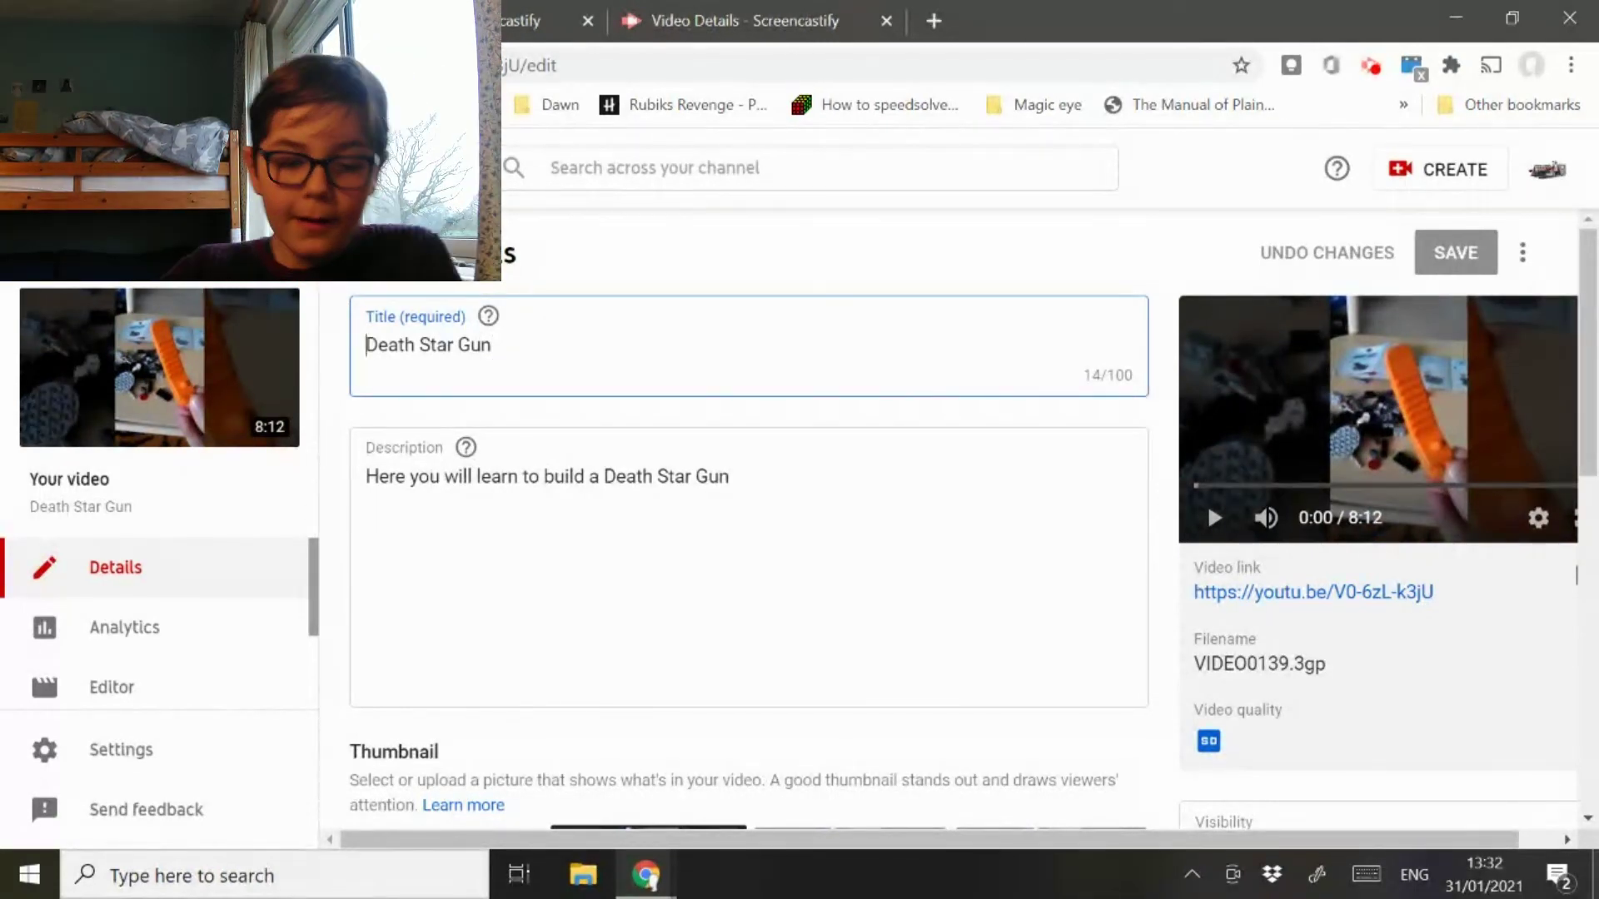
type("H ")
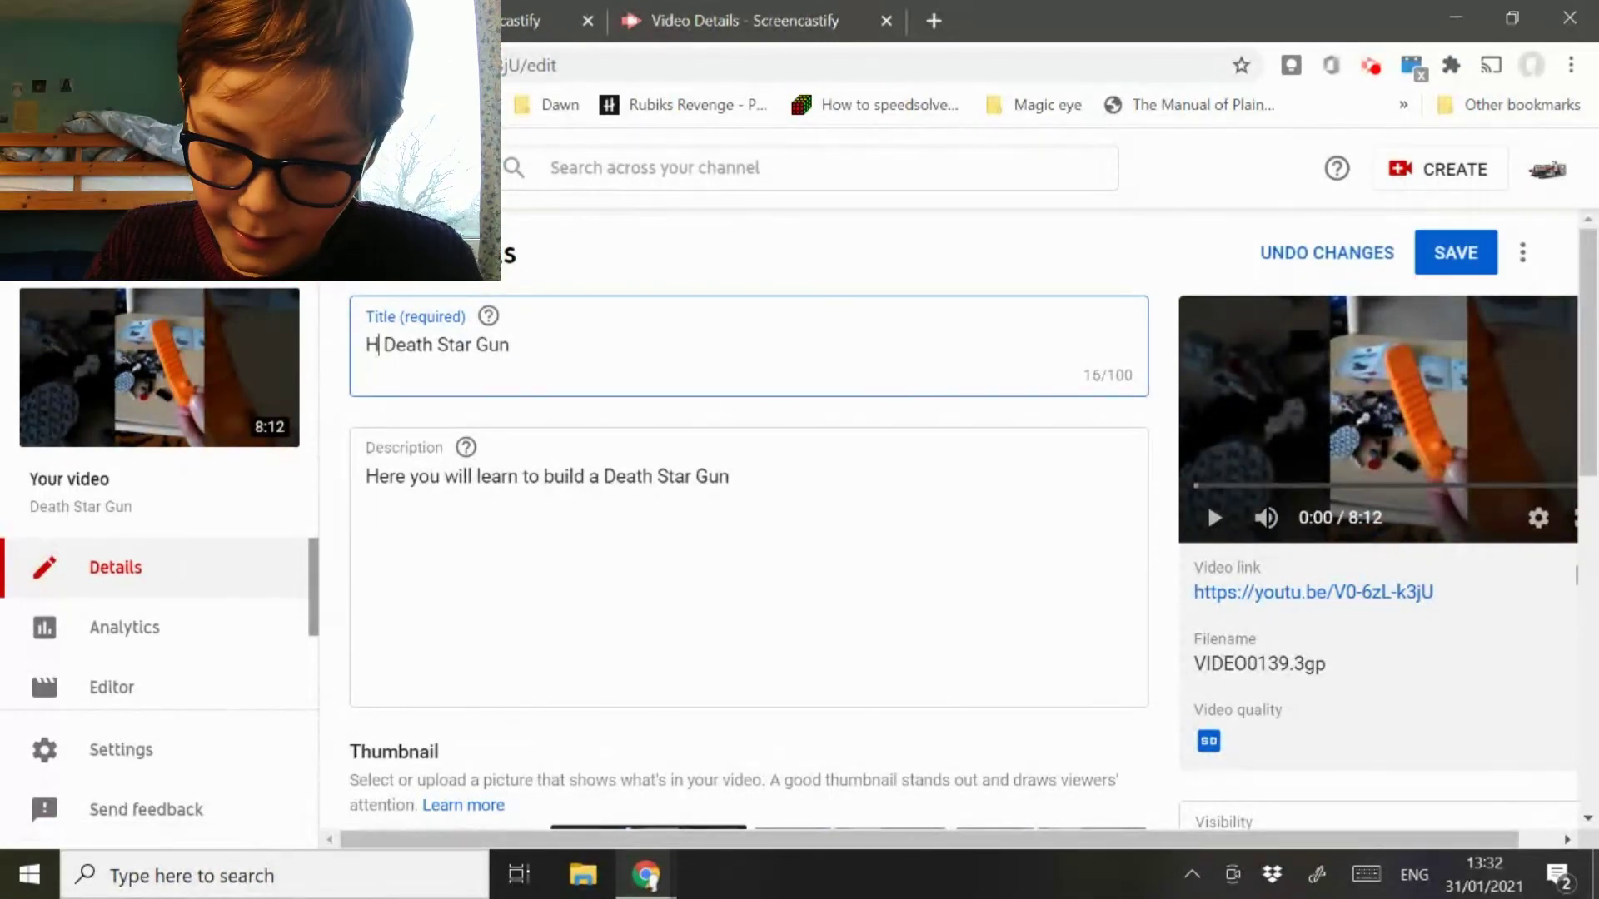
type("ow to b")
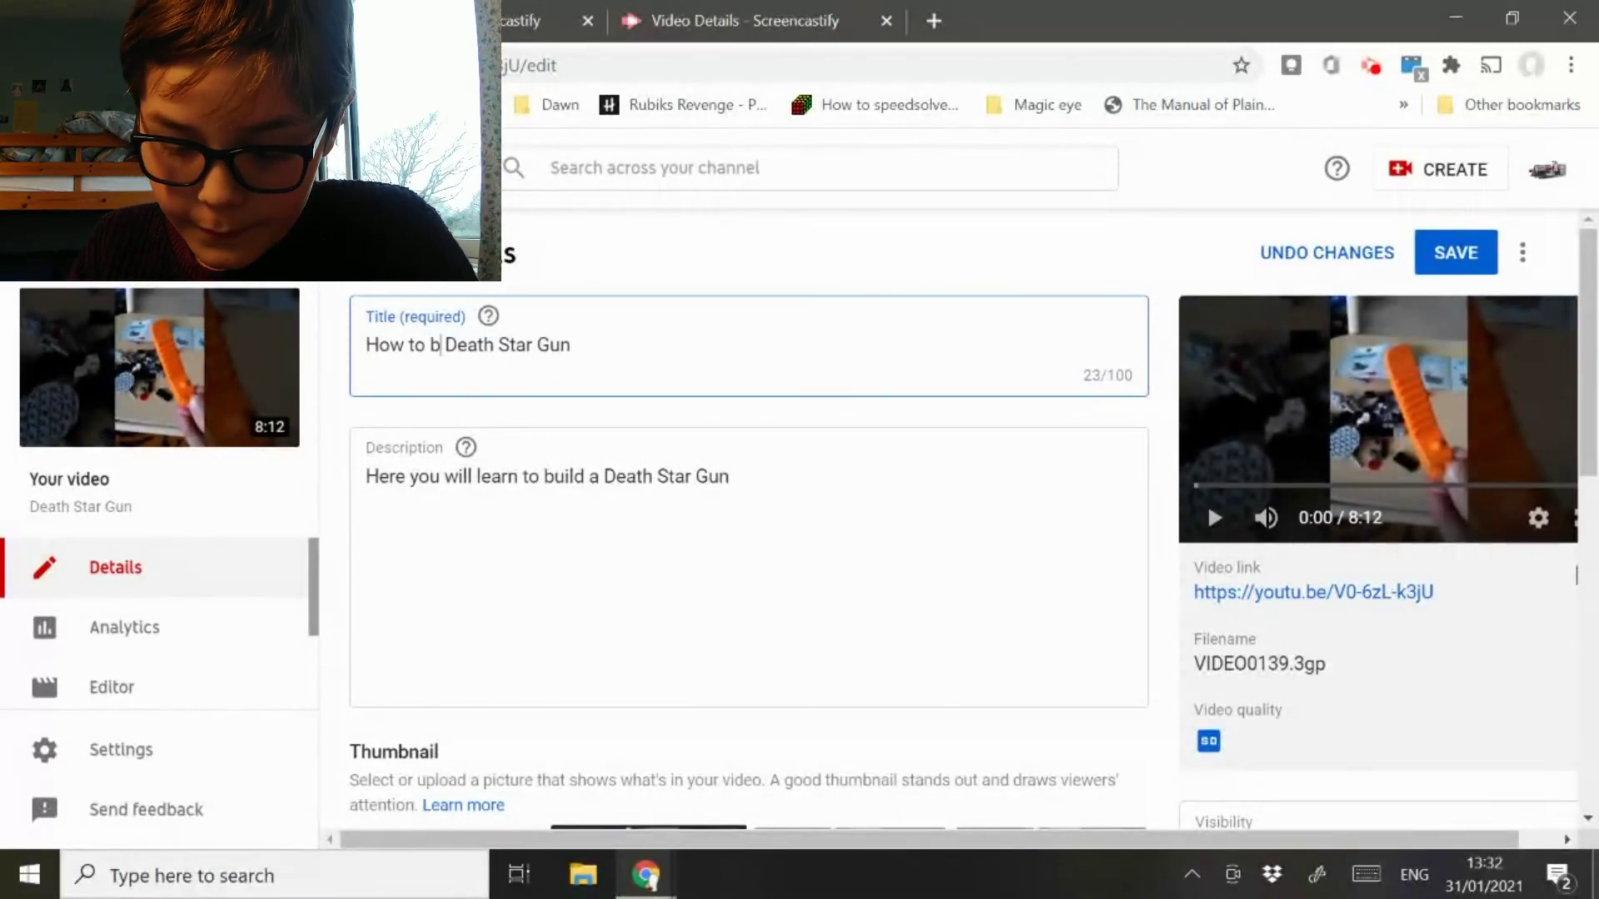
type("ld the")
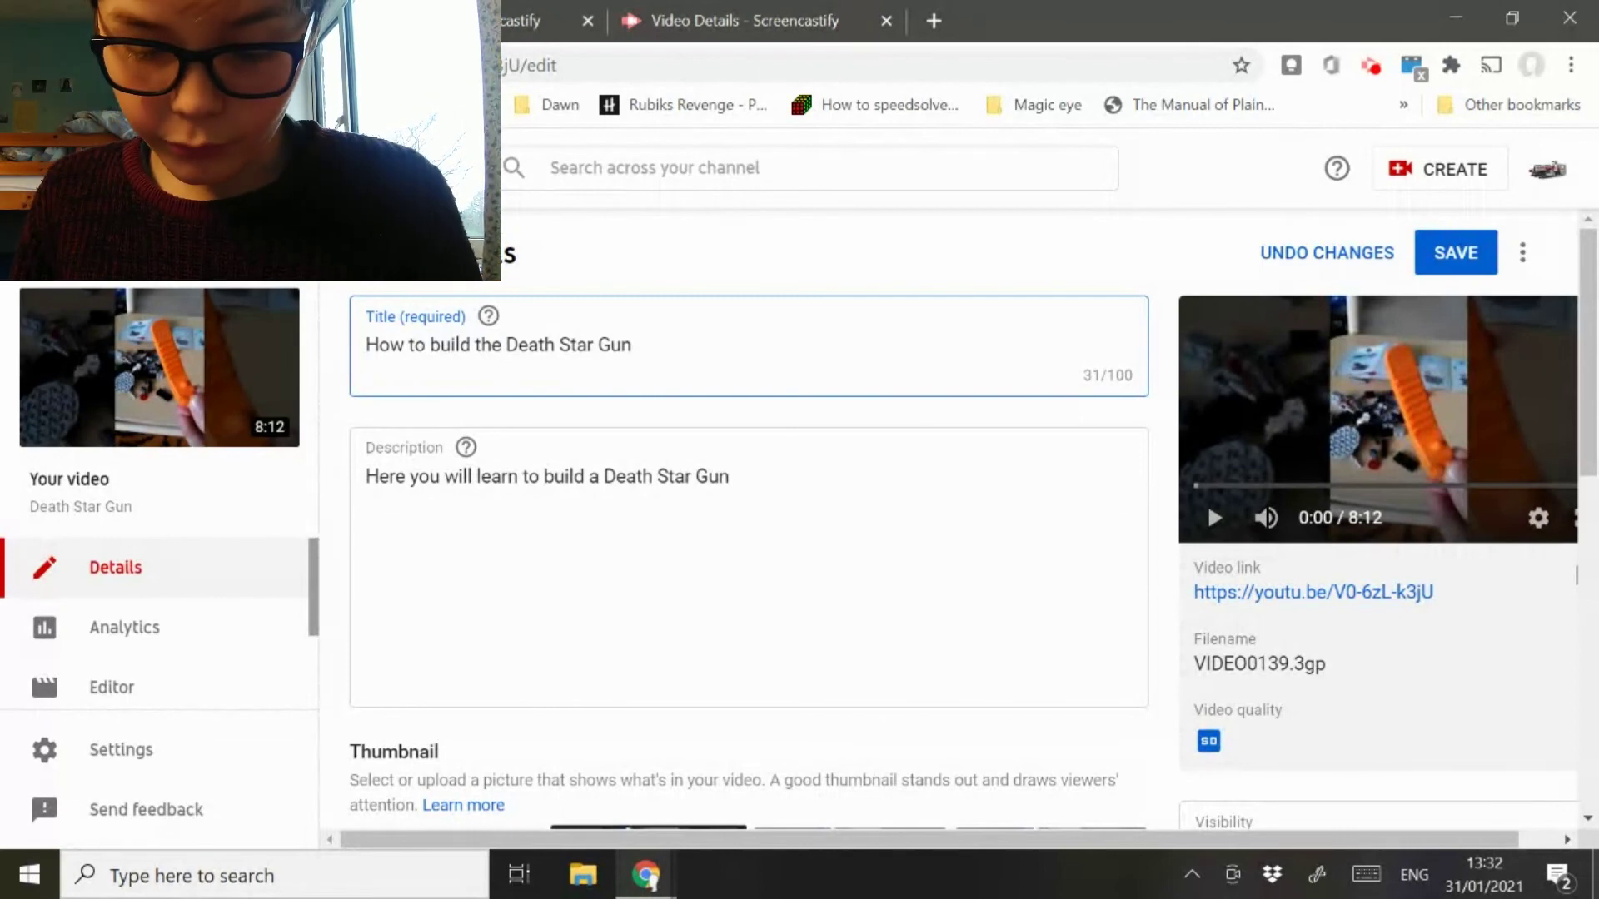
type("03")
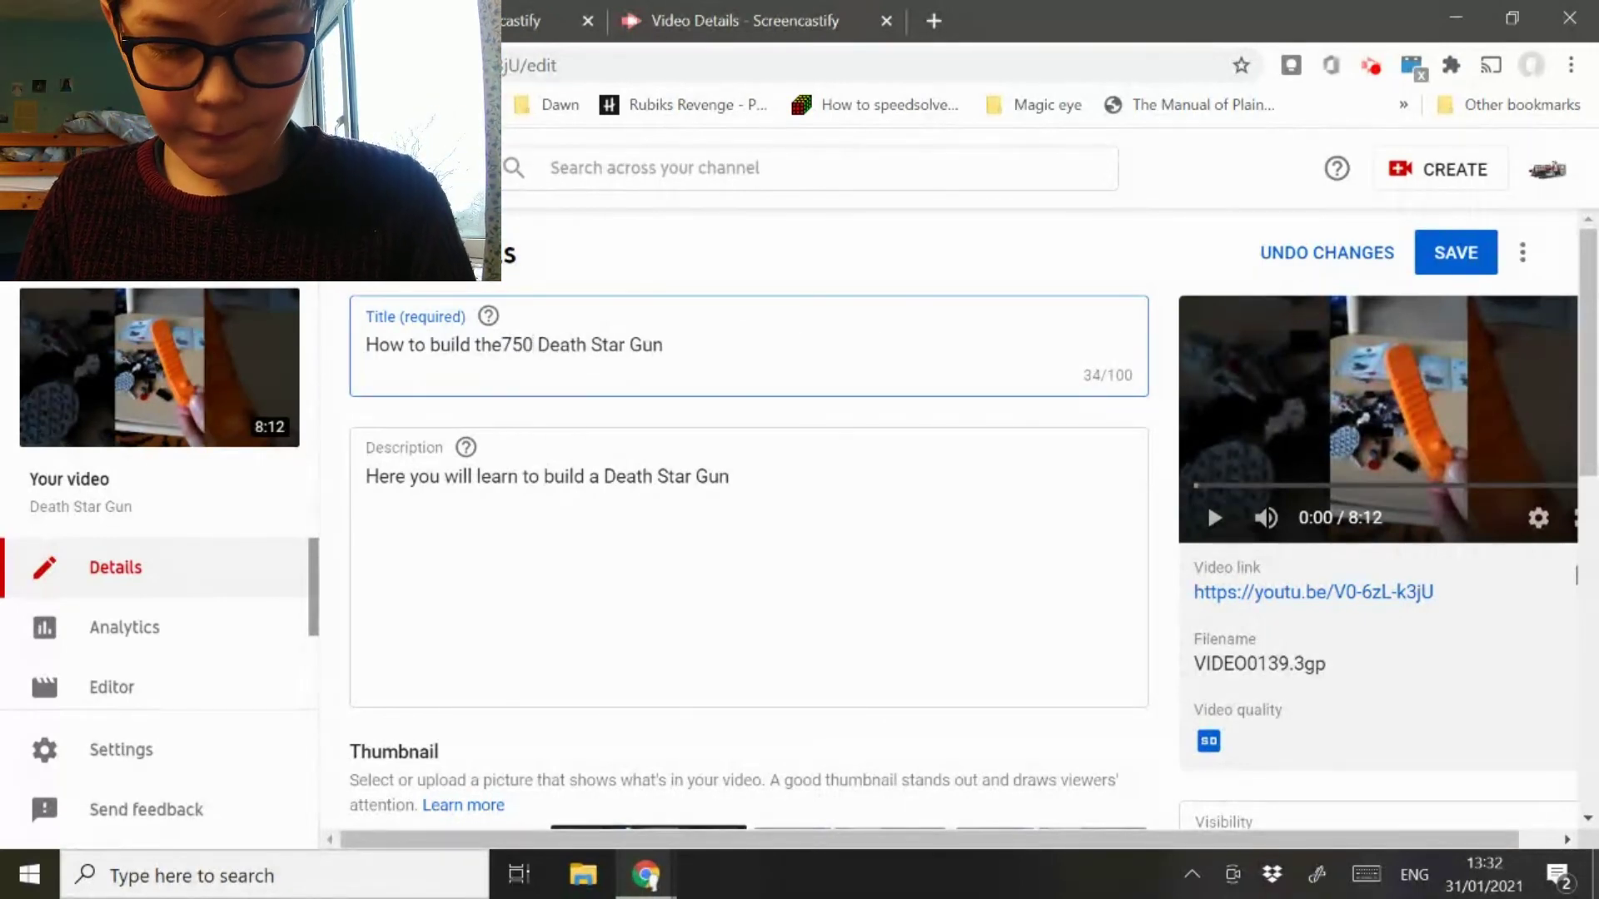
type("4")
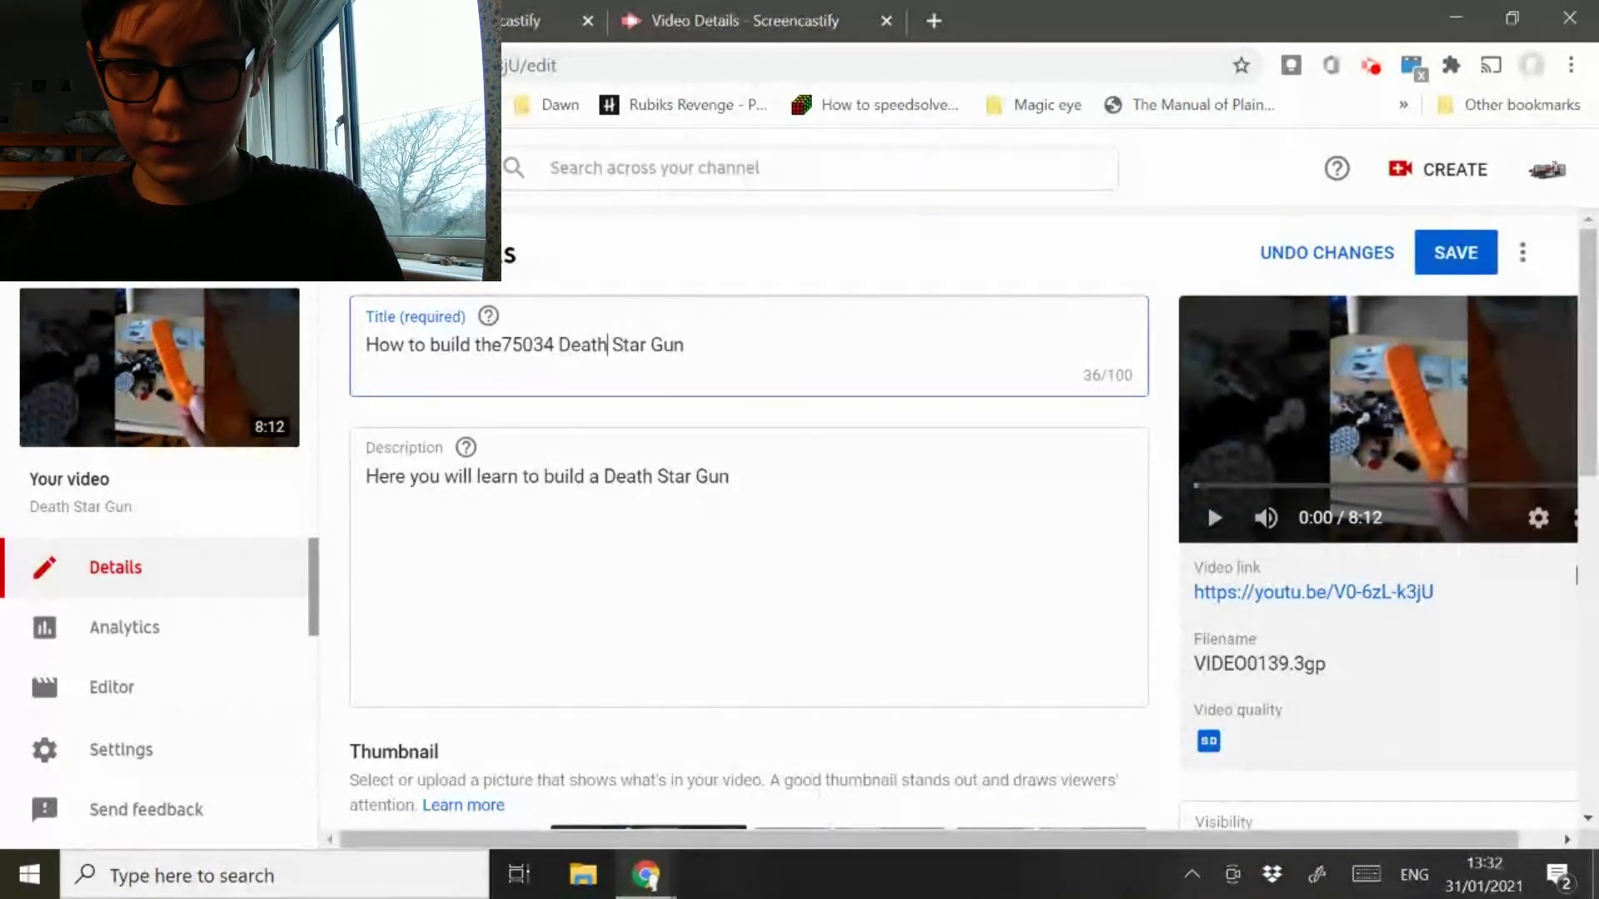
key("Right")
key("Right")
key("Right")
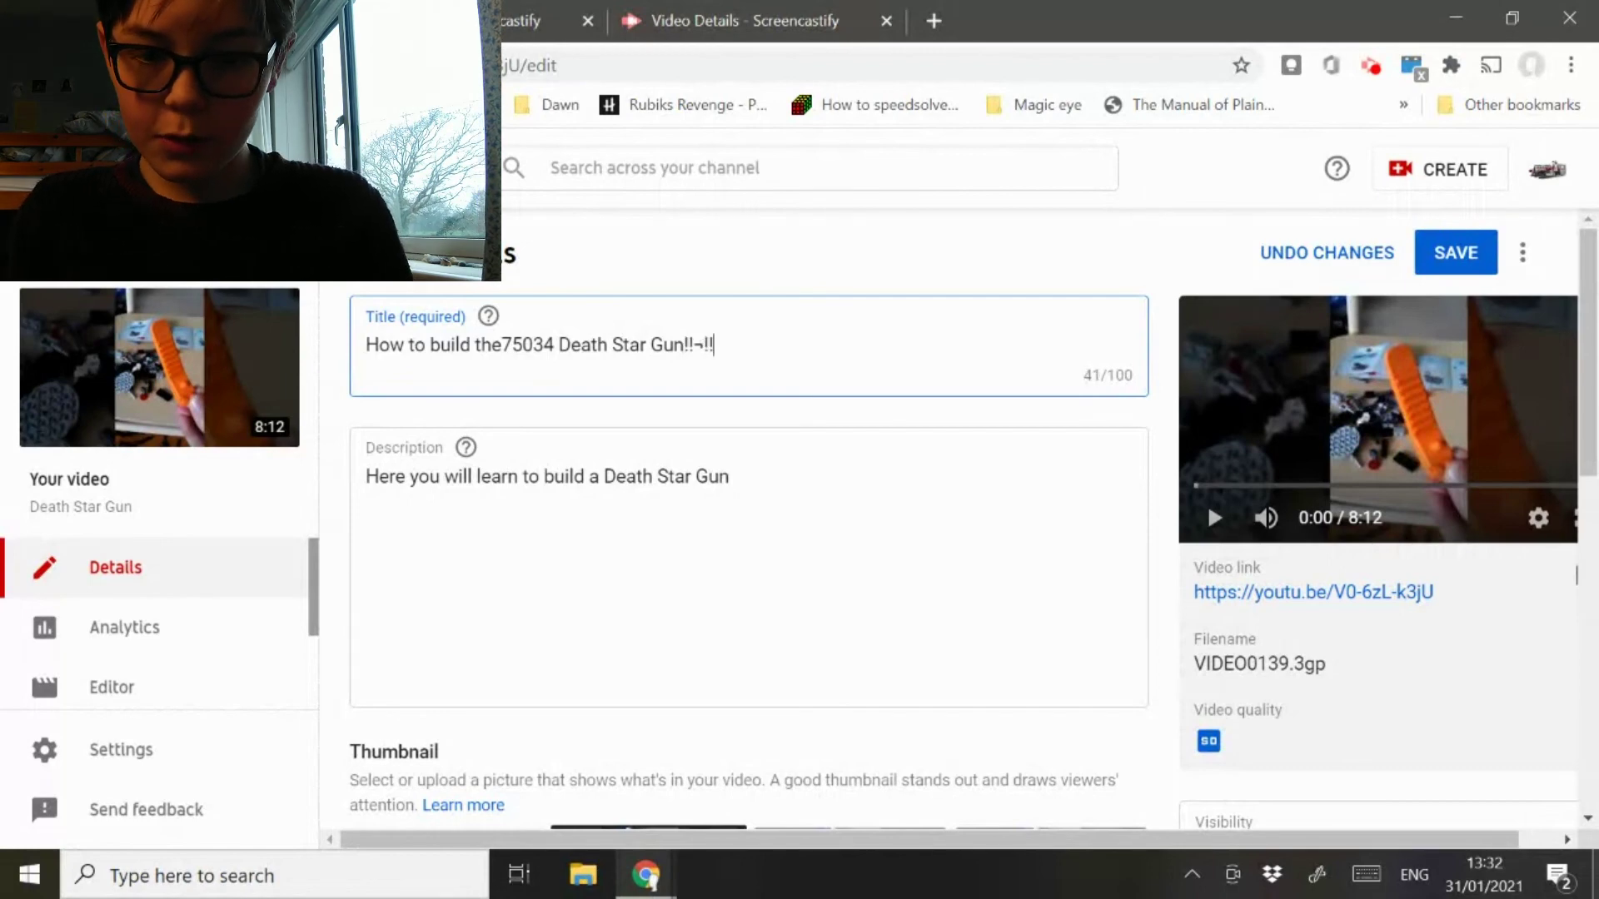
type("!")
key("BackSpace")
key("BackSpace")
key("BackSpace")
key("BackSpace")
key("BackSpace")
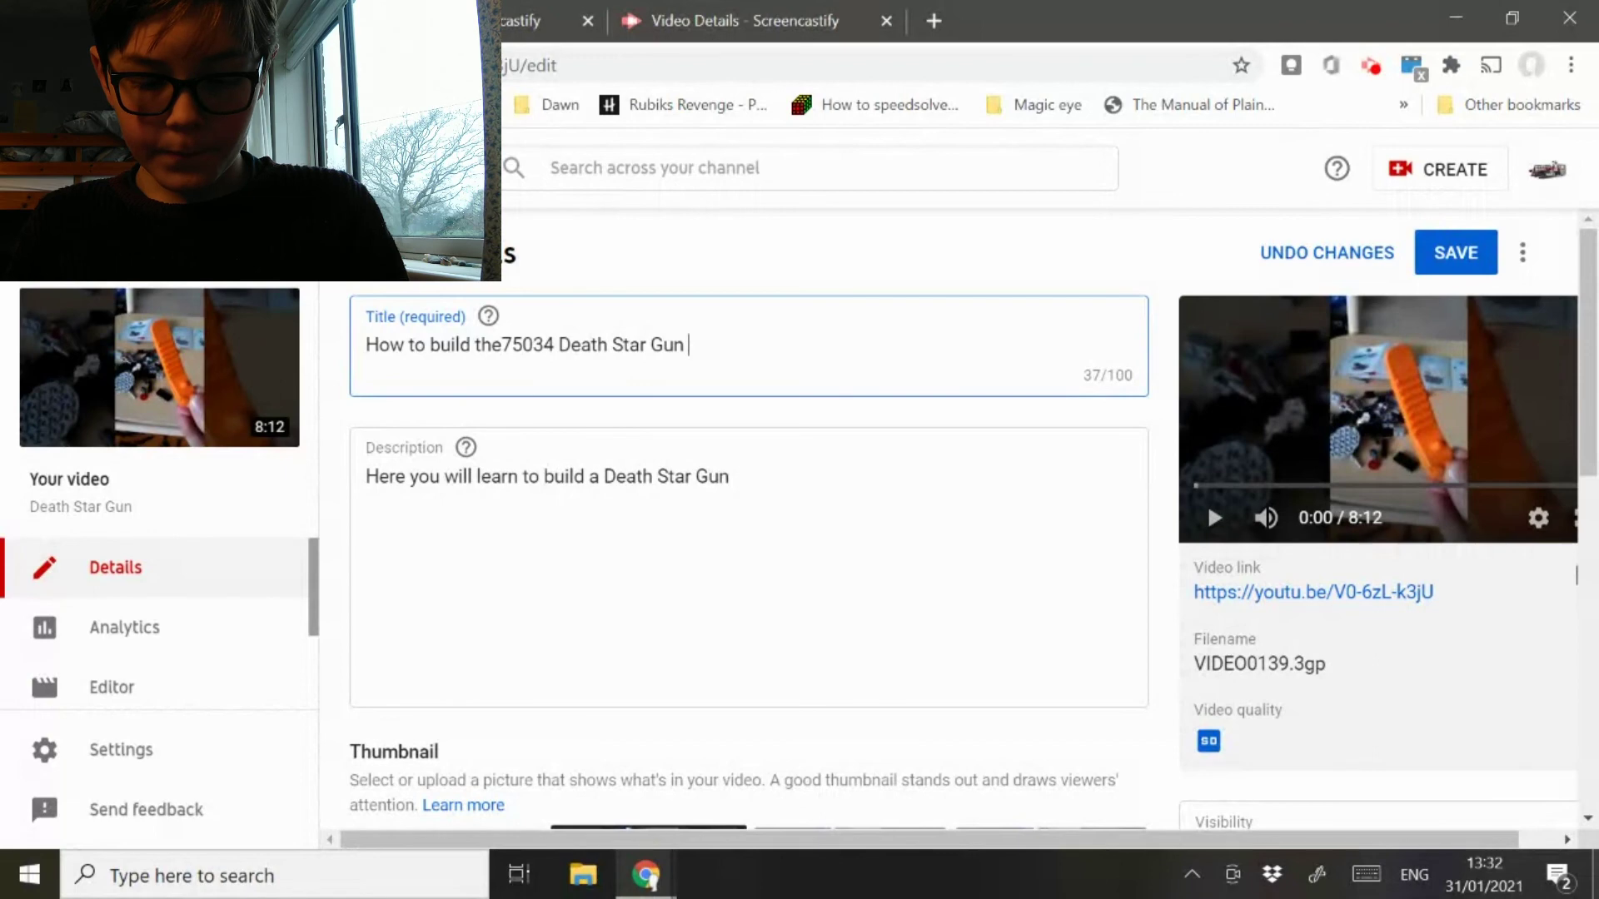
type("from 2014")
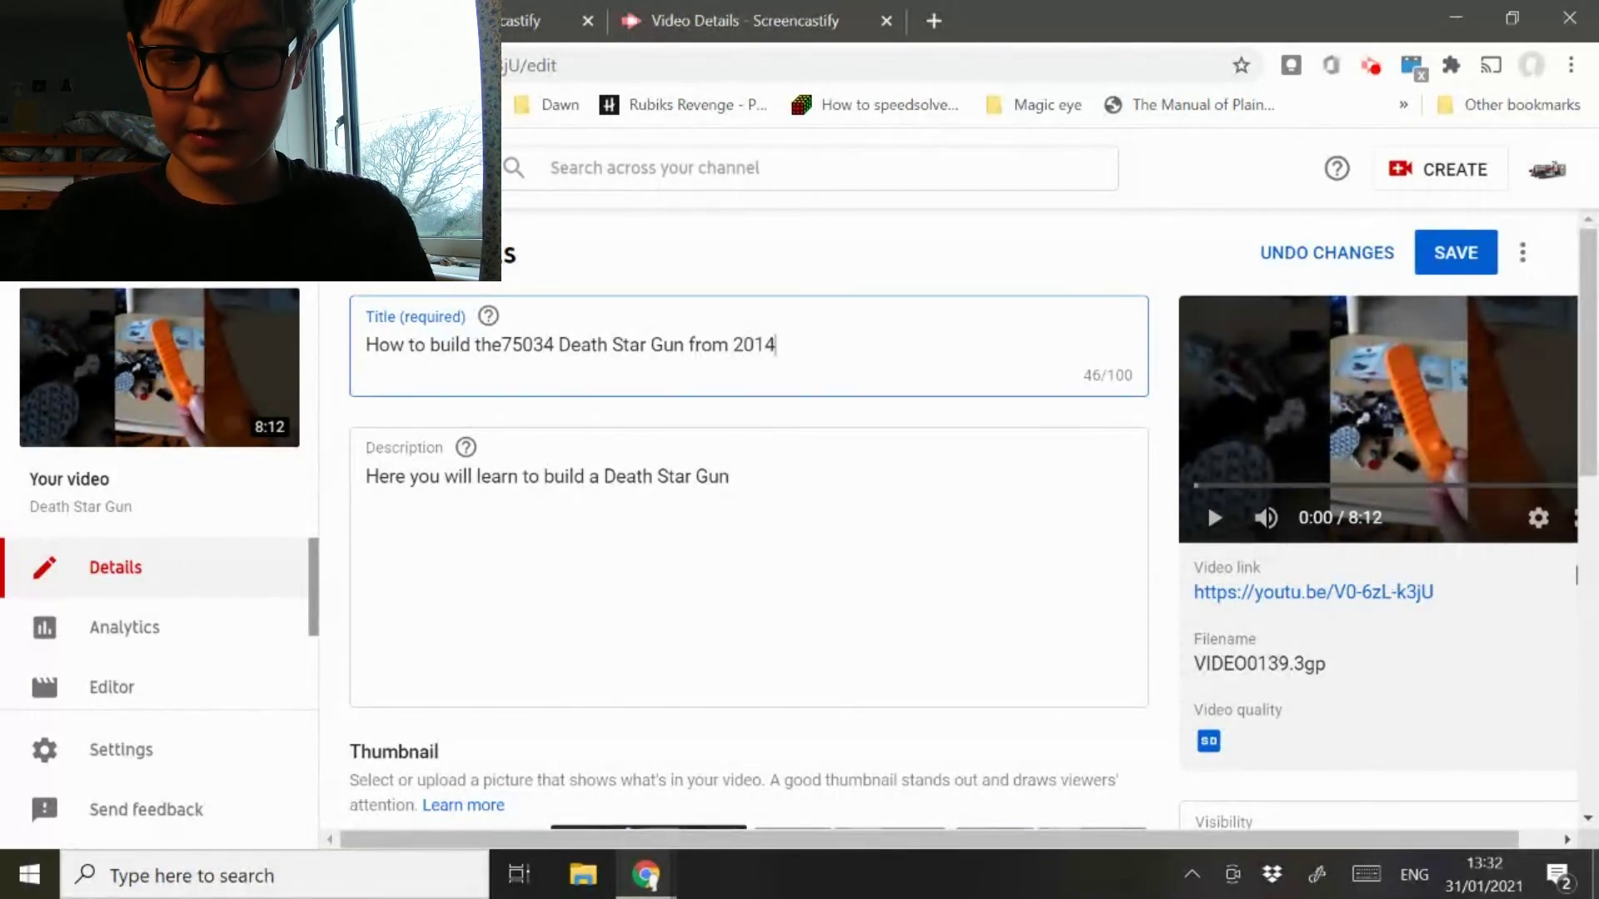
left_click(1456, 252)
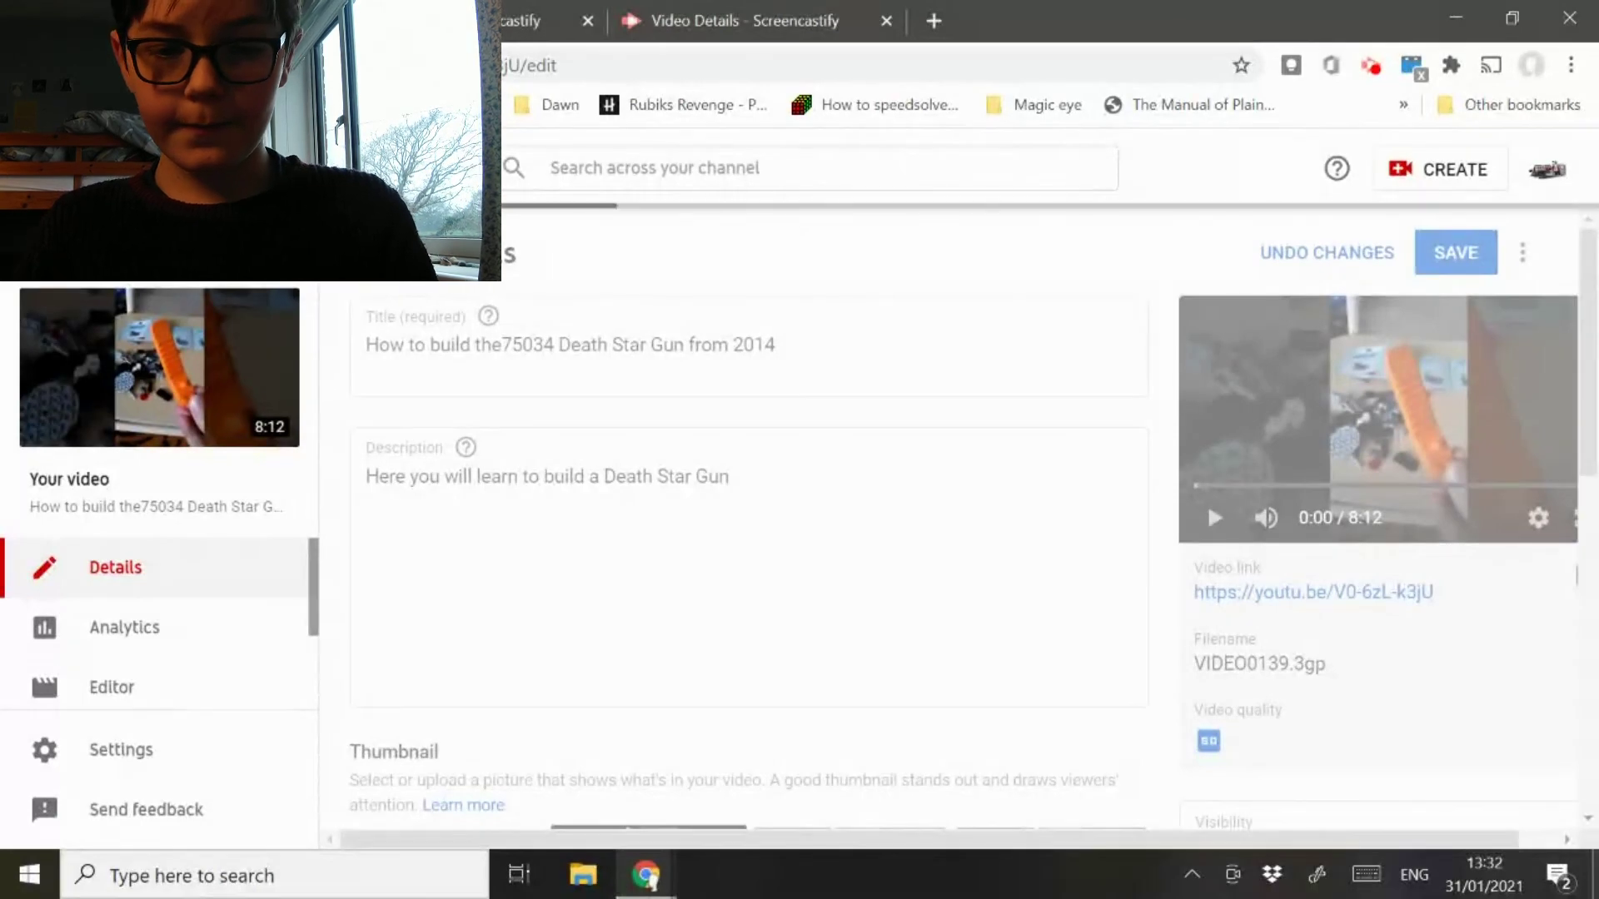